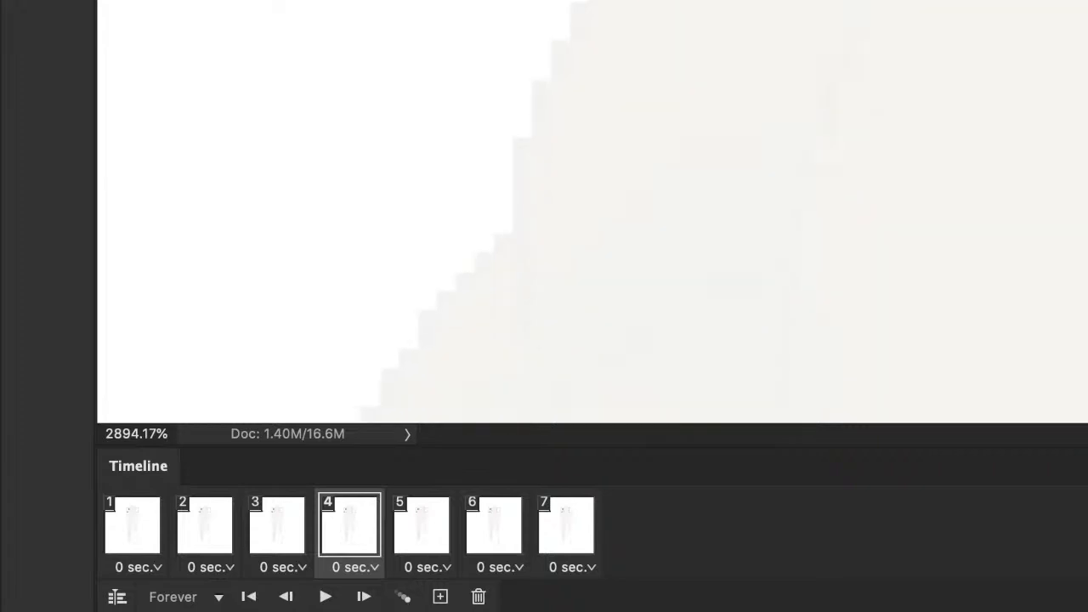
# Examine the two small pixel characters inside the red frame, from their heads down to the frame's lower edge
pyautogui.scroll(-3, 593, 211)
pyautogui.scroll(8, 593, 211)
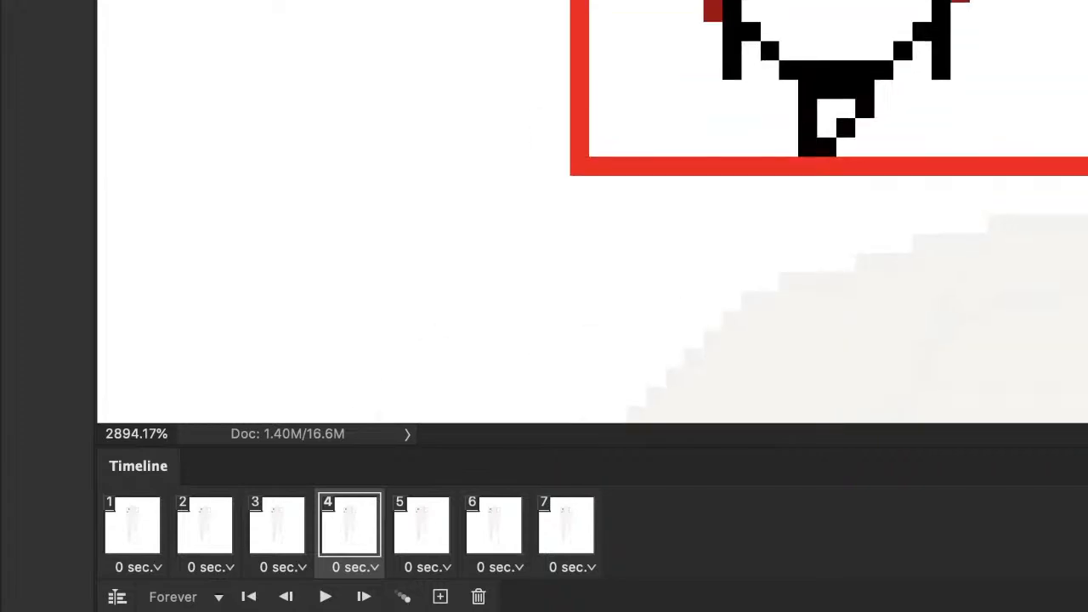
pyautogui.scroll(-10, 592, 211)
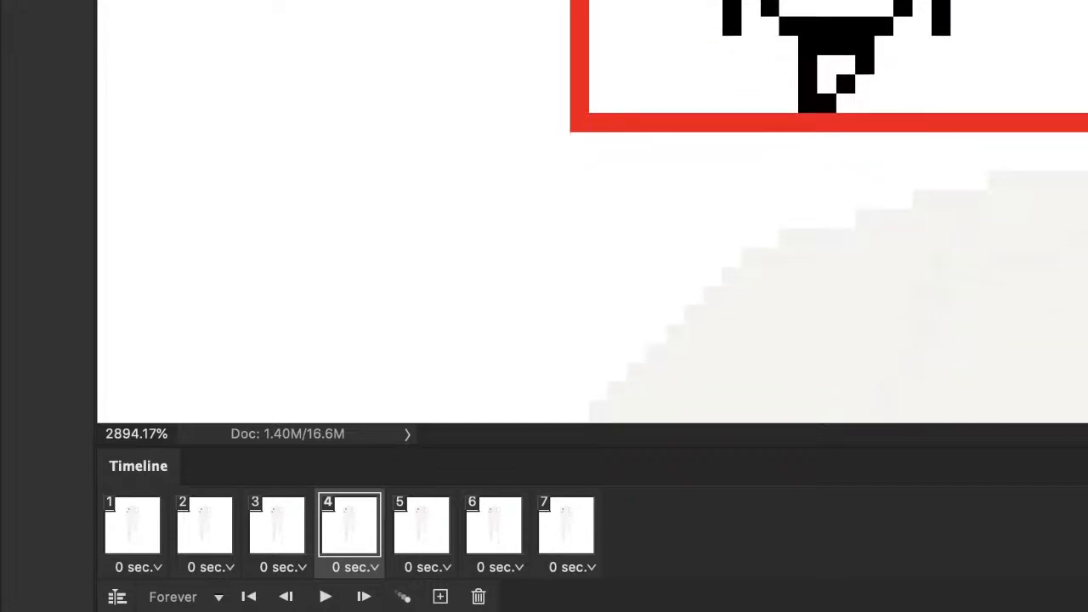
pyautogui.scroll(10, 593, 211)
pyautogui.scroll(-4, 593, 210)
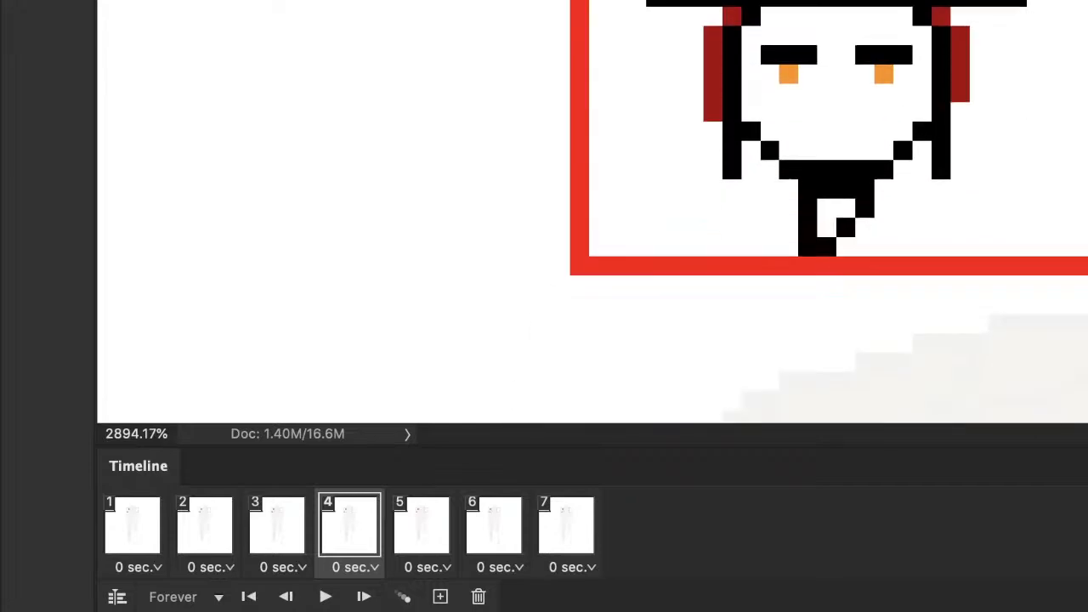
pyautogui.scroll(3, 593, 211)
pyautogui.scroll(3, 593, 211)
pyautogui.scroll(-8, 593, 211)
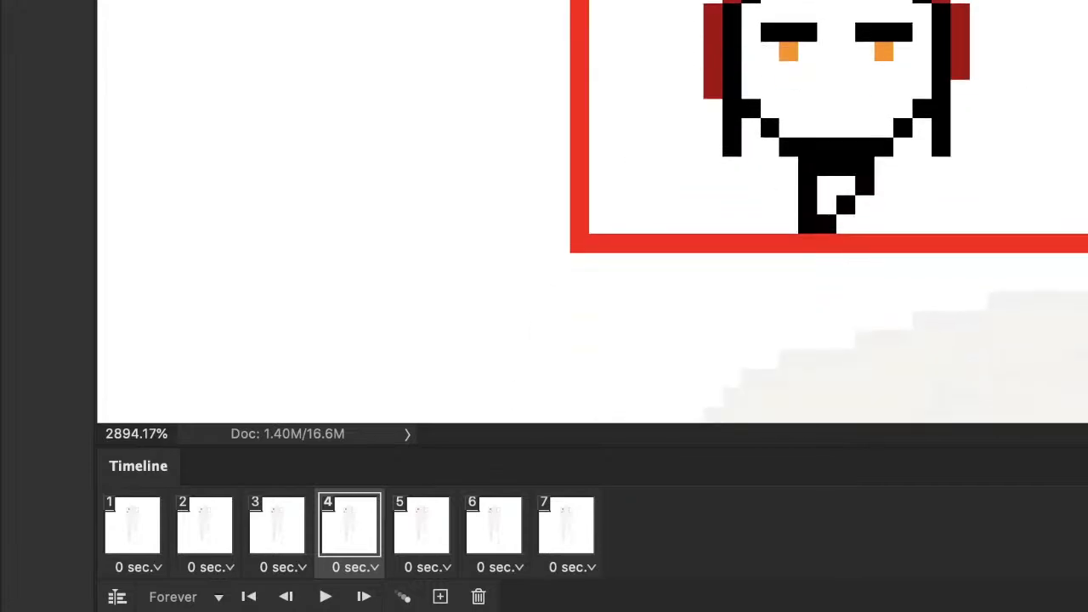
pyautogui.scroll(-5, 593, 211)
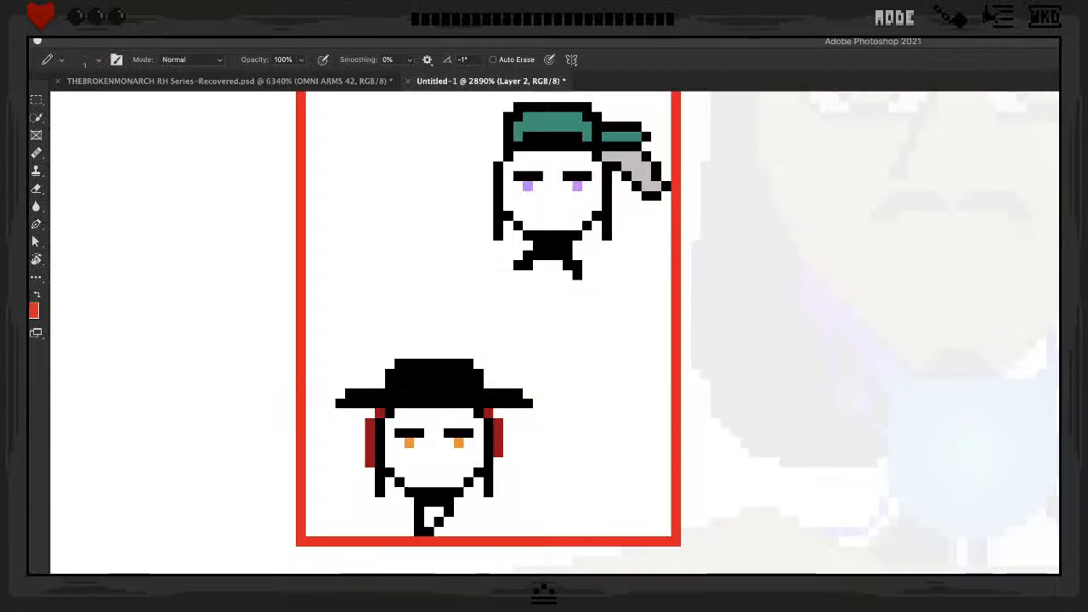
pyautogui.scroll(1, 584, 333)
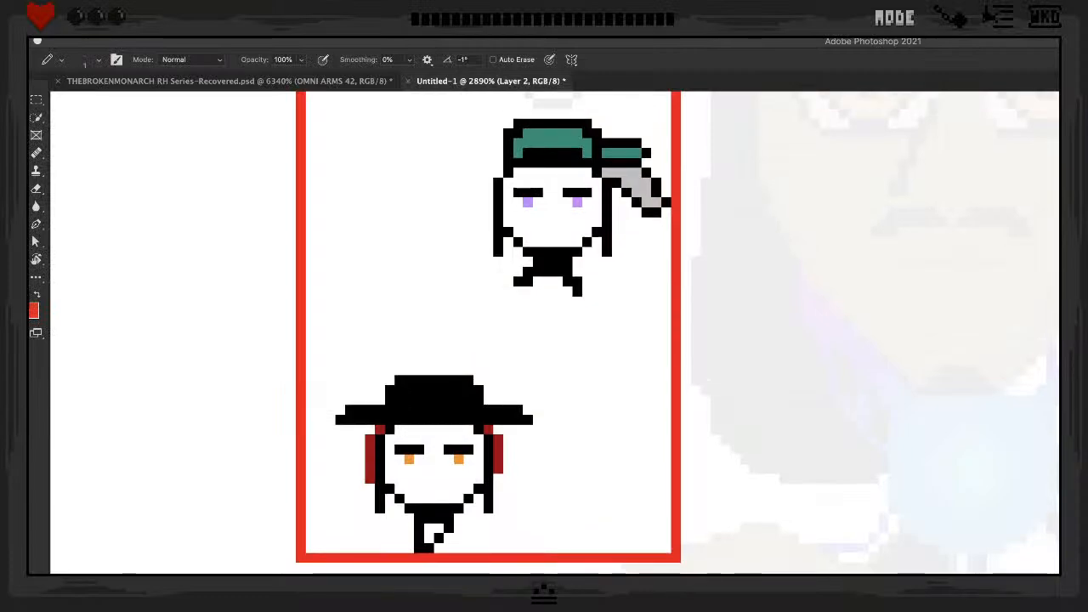
pyautogui.scroll(2, 556, 333)
pyautogui.scroll(-3, 555, 333)
pyautogui.scroll(2, 555, 333)
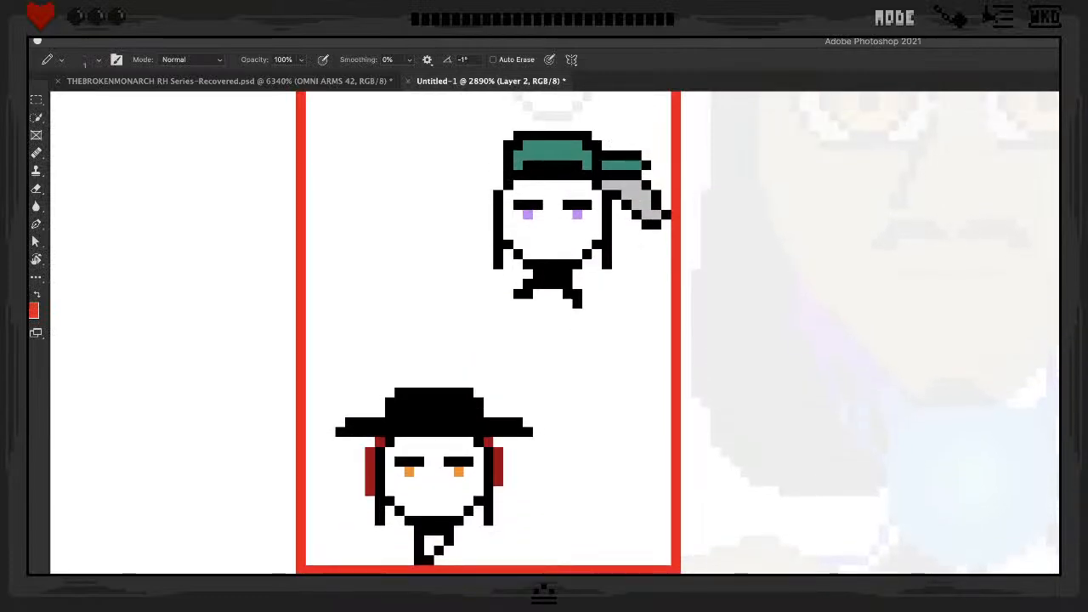
pyautogui.scroll(2, 344, 511)
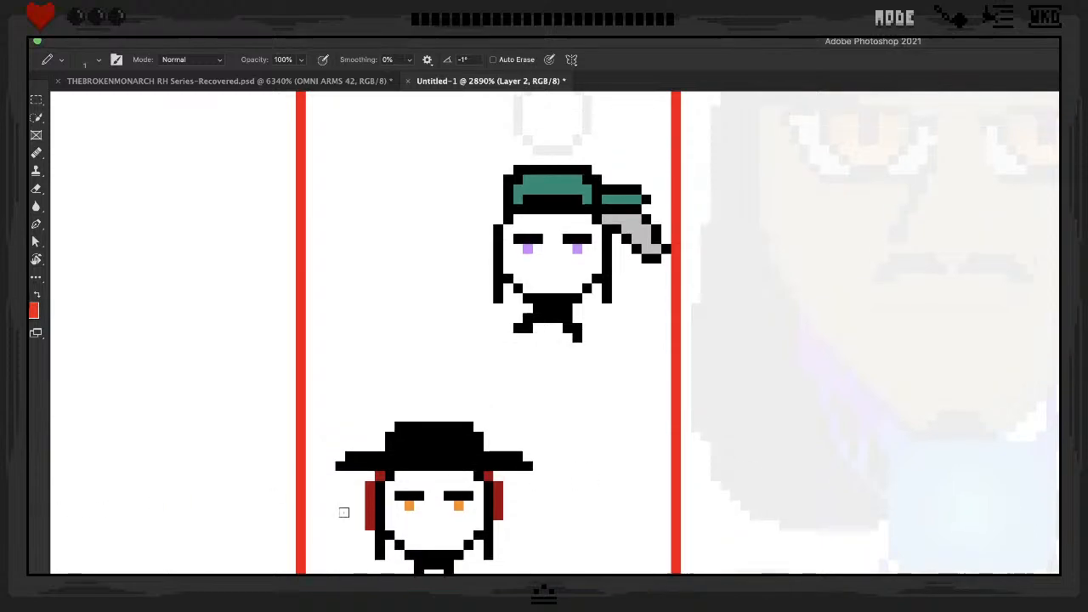
pyautogui.scroll(2, 344, 512)
pyautogui.scroll(-2, 344, 512)
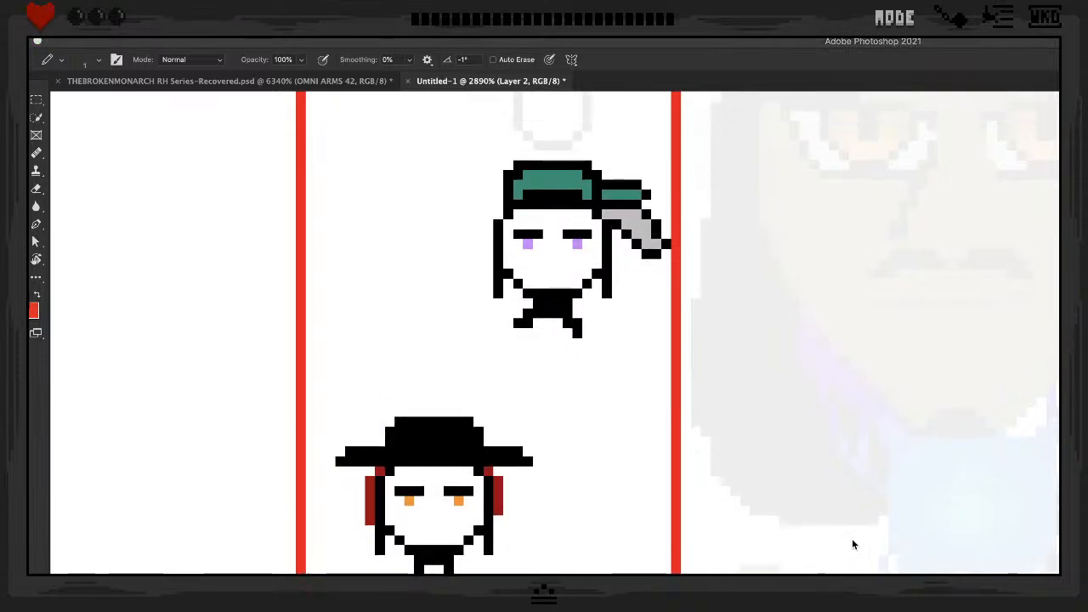
pyautogui.scroll(-2, 853, 540)
pyautogui.scroll(2, 853, 540)
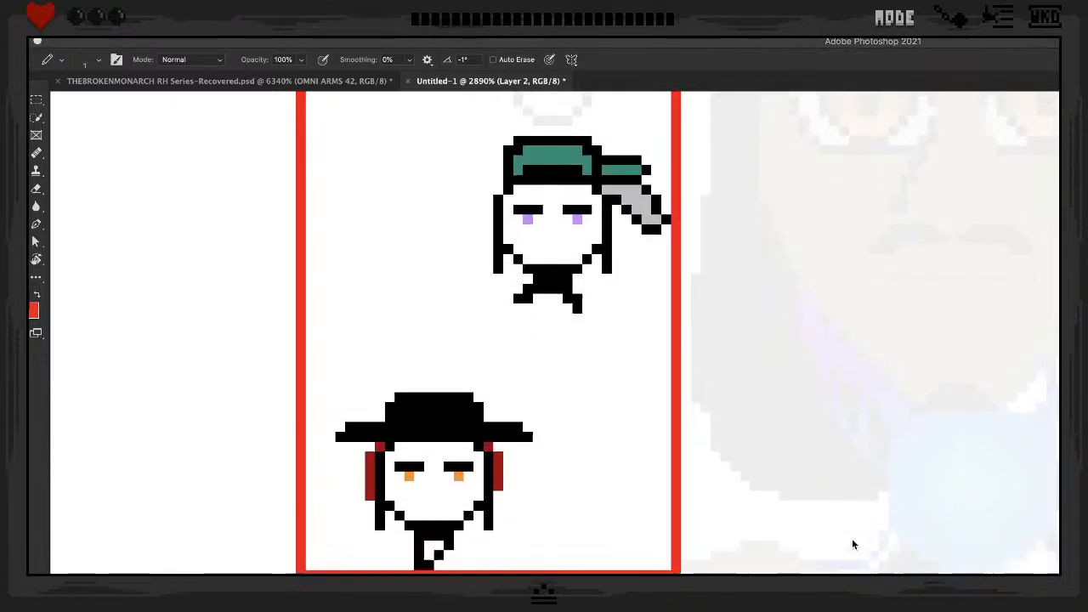
pyautogui.scroll(-2, 853, 540)
pyautogui.scroll(2, 852, 538)
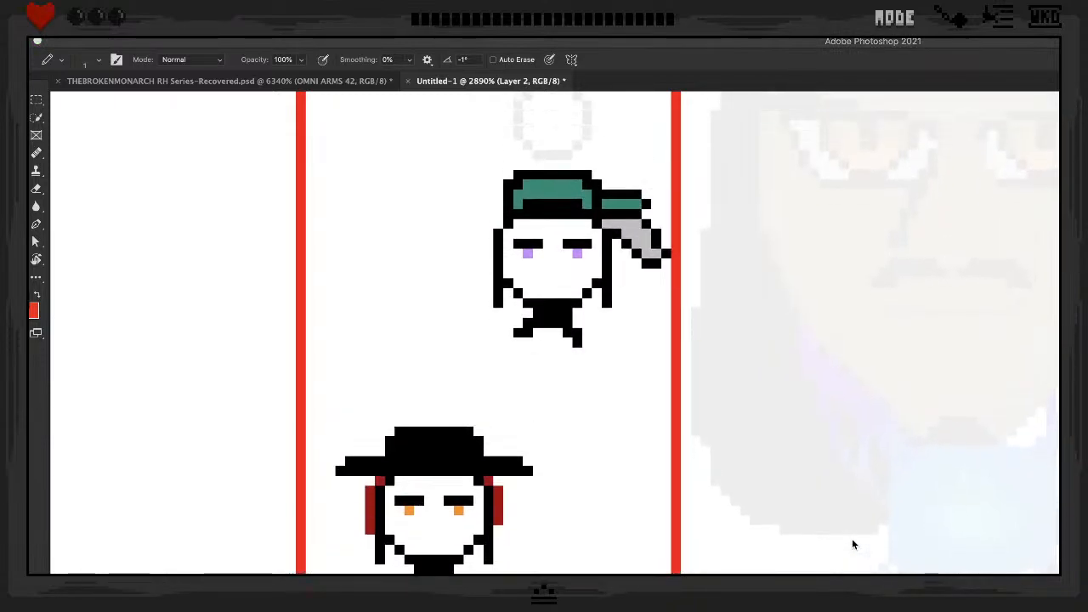
pyautogui.scroll(-3, 852, 538)
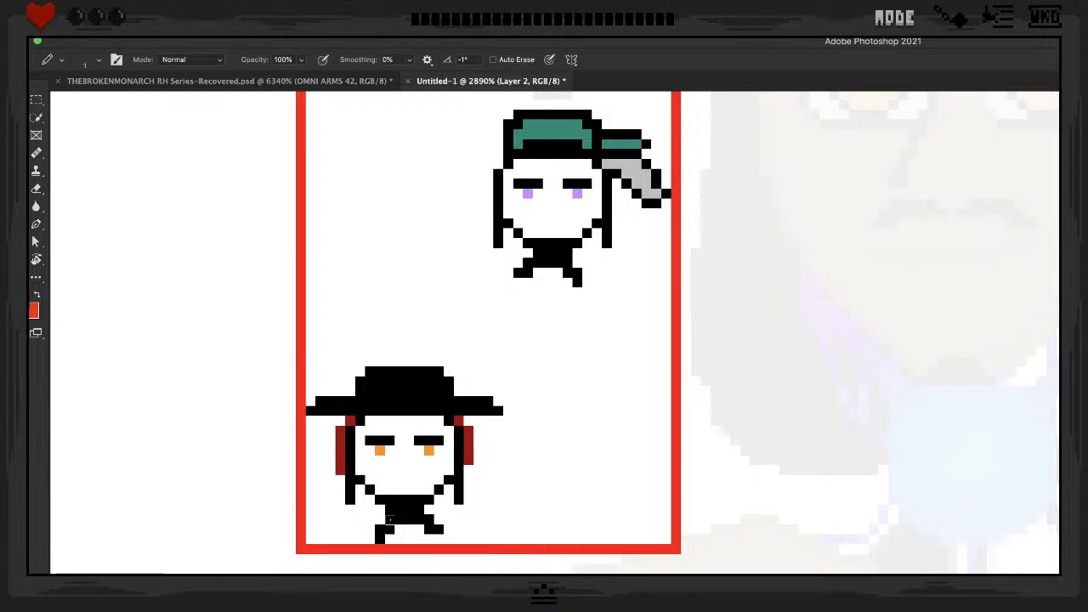
pyautogui.scroll(3, 437, 482)
pyautogui.scroll(-3, 437, 482)
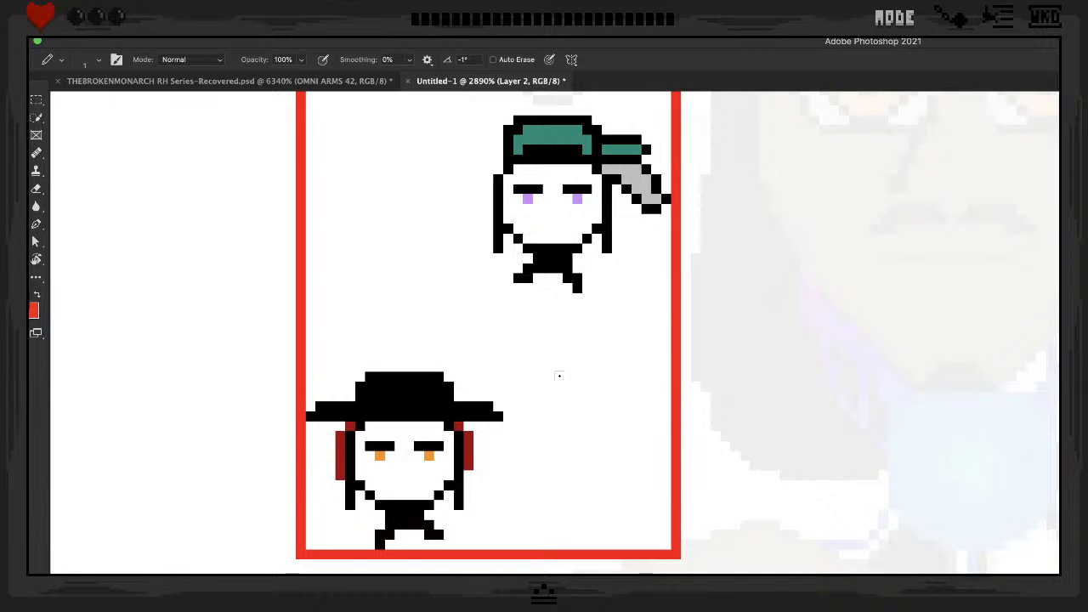
# Step back and forth repeatedly through the animation frames to check the hatted character's walk cycle
pyautogui.press('super+Right')
pyautogui.press('super+Right')
pyautogui.press('super+Down')
pyautogui.press('super+Right')
pyautogui.press('super+Right')
pyautogui.press('super+Left')
pyautogui.press('super+Left')
pyautogui.press('super+Left')
pyautogui.press('super+Right')
pyautogui.press('super+Right')
pyautogui.press('super+Right')
pyautogui.press('super+Right')
pyautogui.press('super+Left')
pyautogui.press('super+Left')
pyautogui.press('super+Left')
pyautogui.press('super+Left')
pyautogui.press('super+Right')
pyautogui.press('super+Right')
pyautogui.press('super+Right')
pyautogui.press('super+Right')
pyautogui.press('super+Left')
pyautogui.press('super+Left')
pyautogui.press('super+Left')
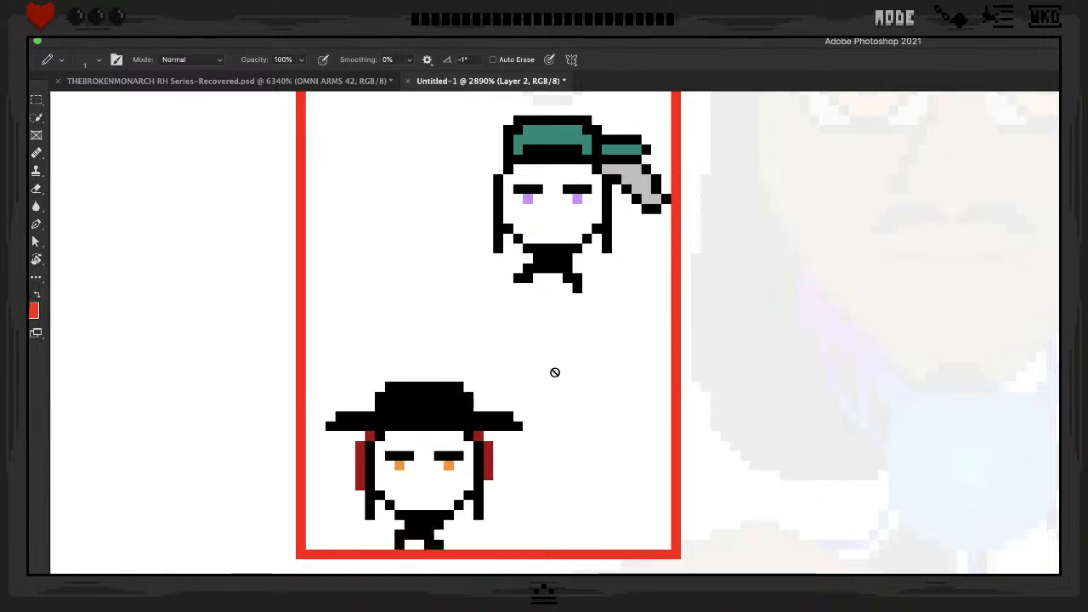
pyautogui.press('super+Right')
pyautogui.press('super+Right')
pyautogui.press('super+Right')
pyautogui.press('super+Right')
pyautogui.press('super+Left')
pyautogui.press('super+Left')
pyautogui.press('super+Left')
pyautogui.press('super+Left')
pyautogui.press('super+Right')
pyautogui.press('super+Right')
pyautogui.press('super+Right')
pyautogui.press('super+Right')
pyautogui.press('super+Up')
pyautogui.press('super+Left')
pyautogui.press('super+Left')
pyautogui.press('super+Left')
pyautogui.press('super+Left')
pyautogui.press('super+Left')
pyautogui.press('super+Left')
pyautogui.press('super+Right')
pyautogui.press('super+Right')
pyautogui.press('super+Right')
pyautogui.press('super+Right')
pyautogui.press('super+Left')
pyautogui.press('super+Left')
pyautogui.press('super+Left')
pyautogui.press('super+Left')
pyautogui.press('super+Right')
pyautogui.press('super+Right')
pyautogui.press('super+Right')
pyautogui.press('super+Right')
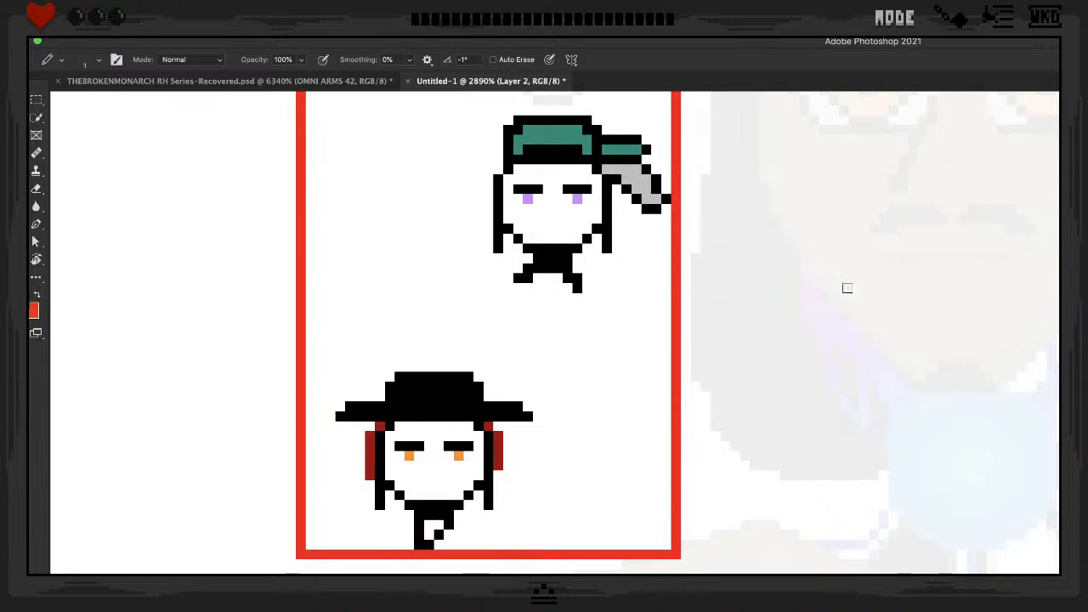
# Select Layer 1 and restore the large faded portrait and circle to full opacity
pyautogui.scroll(10, 848, 287)
pyautogui.hscroll(5, 848, 286)
pyautogui.scroll(-15, 869, 340)
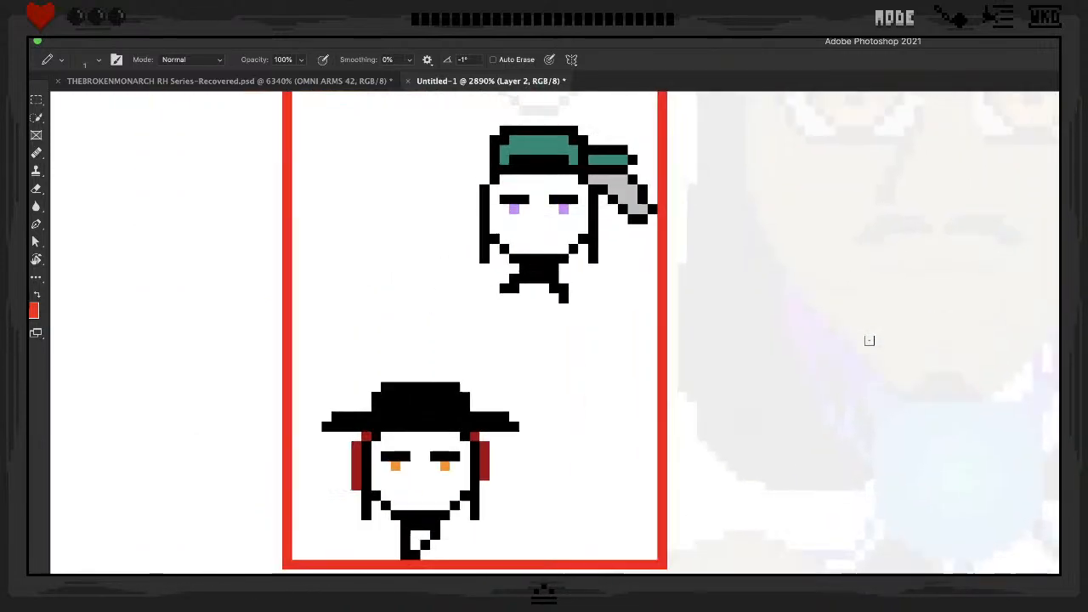
pyautogui.scroll(15, 869, 340)
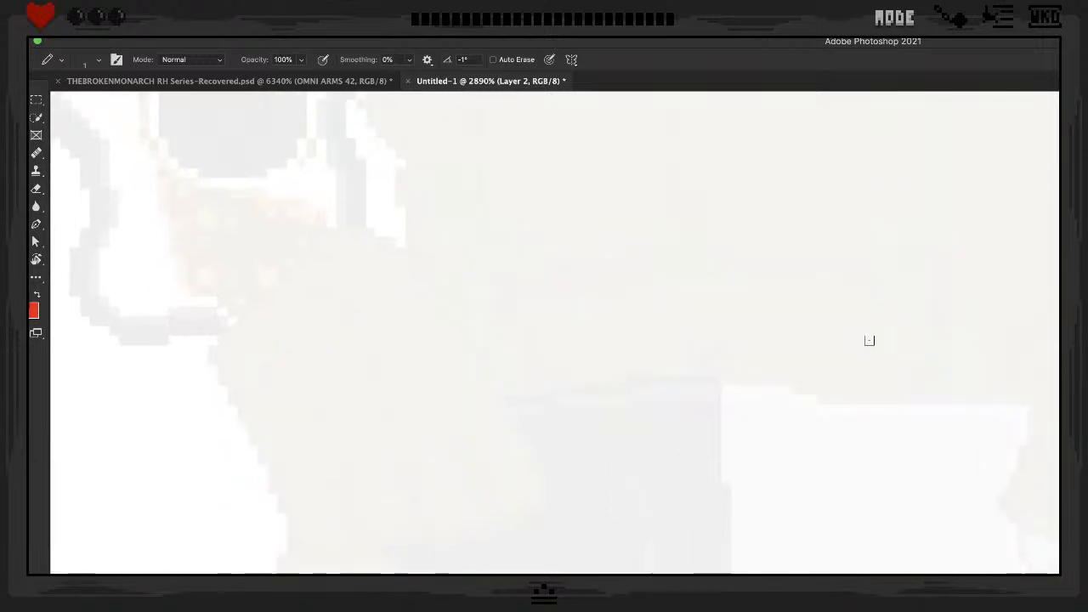
pyautogui.scroll(10, 869, 340)
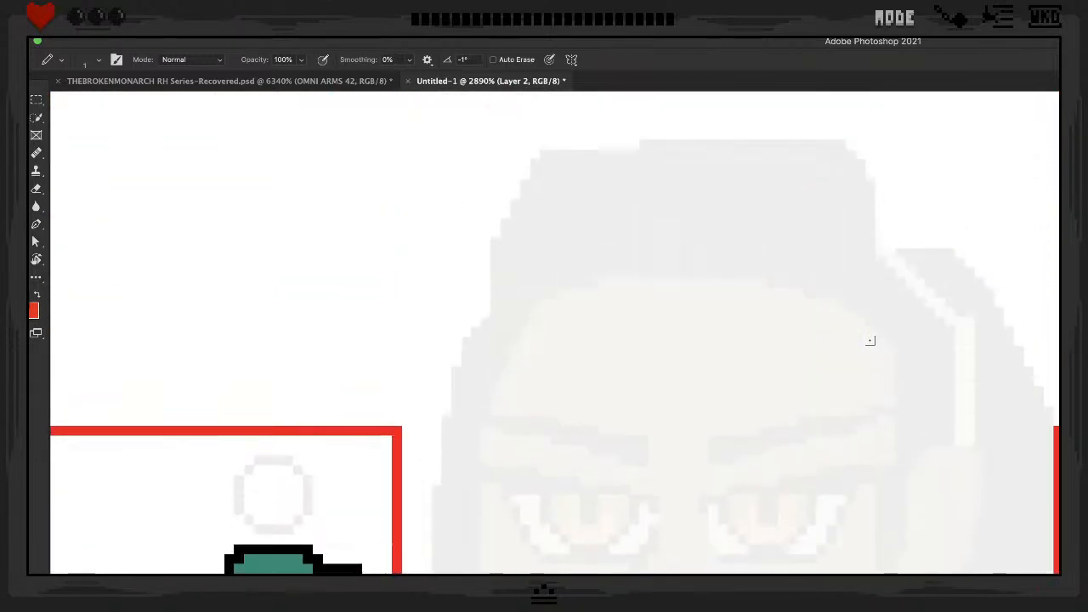
pyautogui.scroll(-7, 867, 340)
pyautogui.hscroll(2, 867, 340)
pyautogui.hscroll(-4, 297, 372)
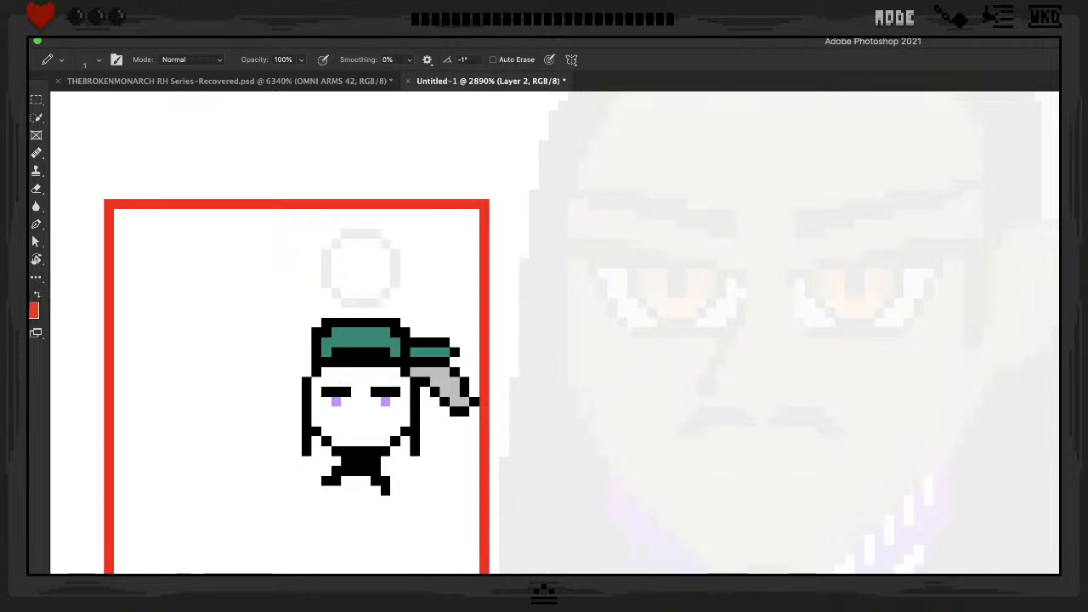
pyautogui.hotkey('alt', ',')
pyautogui.hotkey('alt', ']')
pyautogui.press('Return')
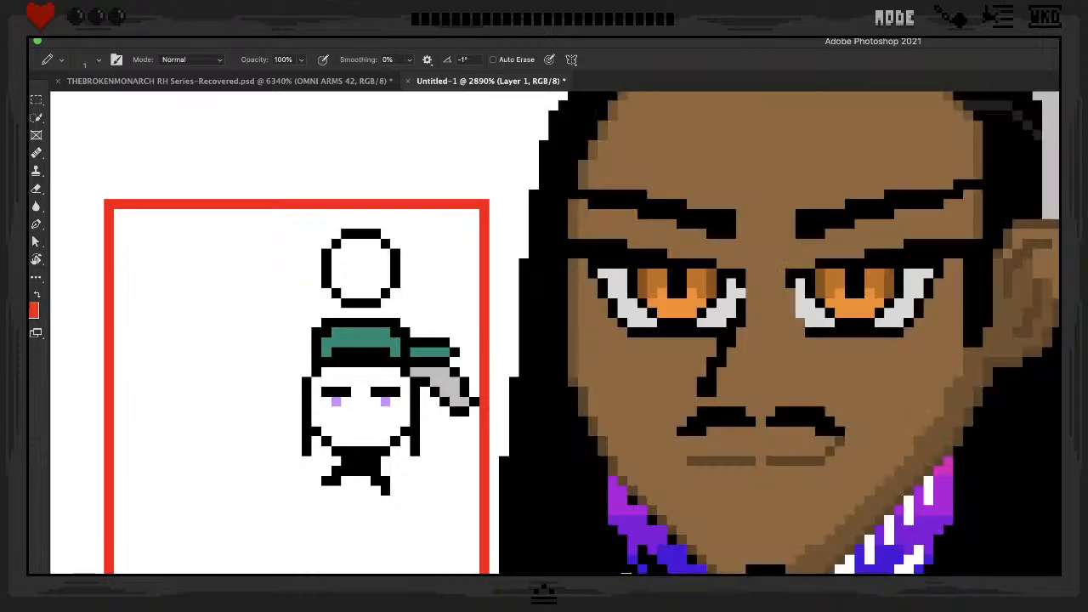
# Undo and redo the opacity change on Layer 1 to compare both looks, ending with the portrait faded
pyautogui.scroll(-3, 225, 469)
pyautogui.hscroll(-1, 226, 468)
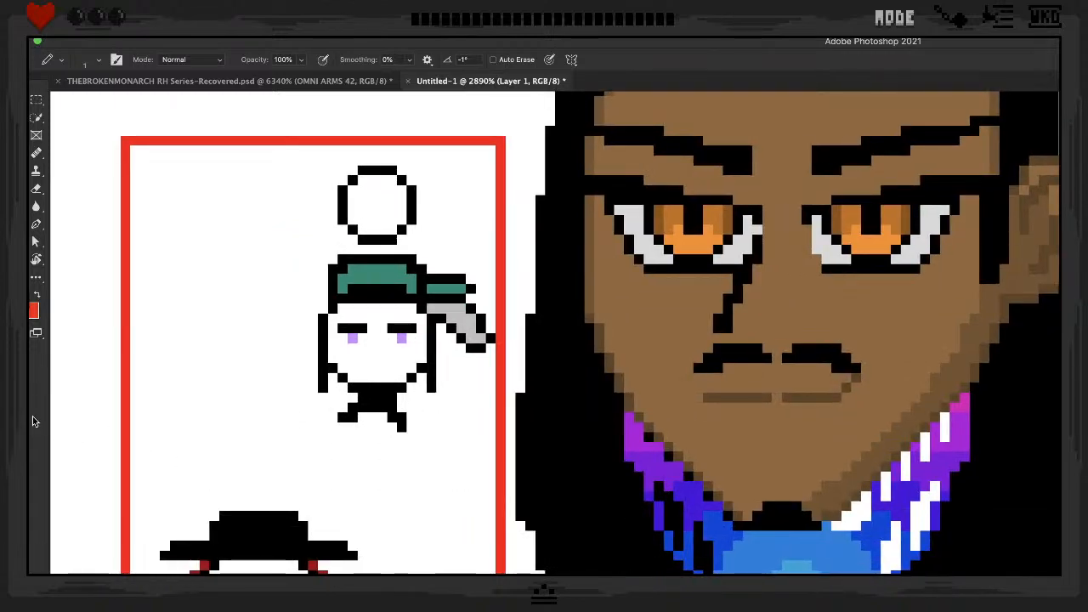
pyautogui.press('super+z')
pyautogui.press('super+z')
pyautogui.press('super+z')
pyautogui.press('super+z')
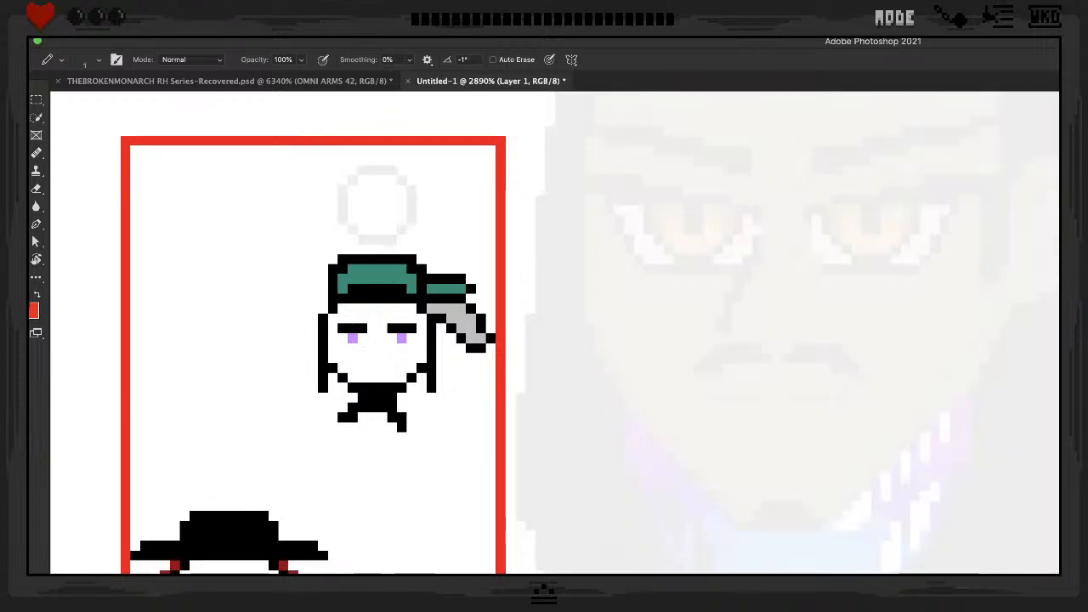
pyautogui.press('super+shift+z')
pyautogui.press('super+shift+z')
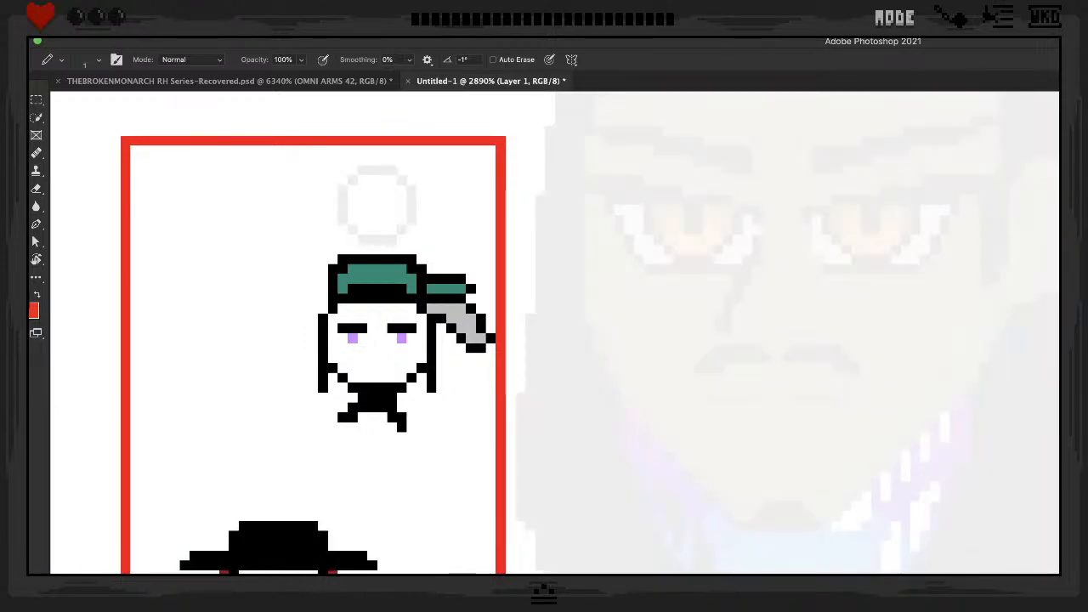
pyautogui.press('super+shift+z')
pyautogui.press('super+shift+z')
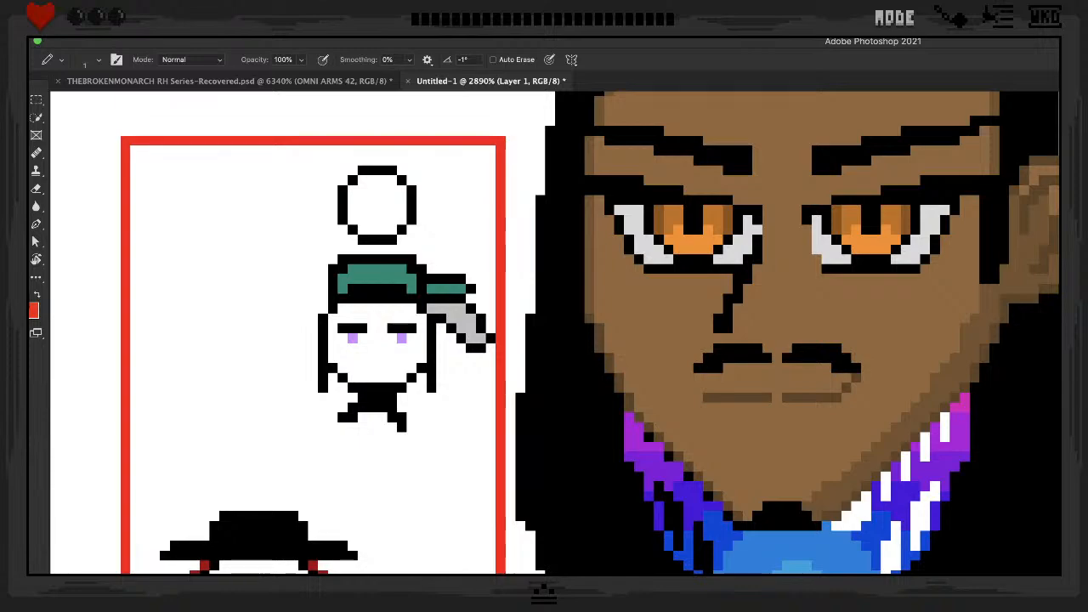
pyautogui.press('super+z')
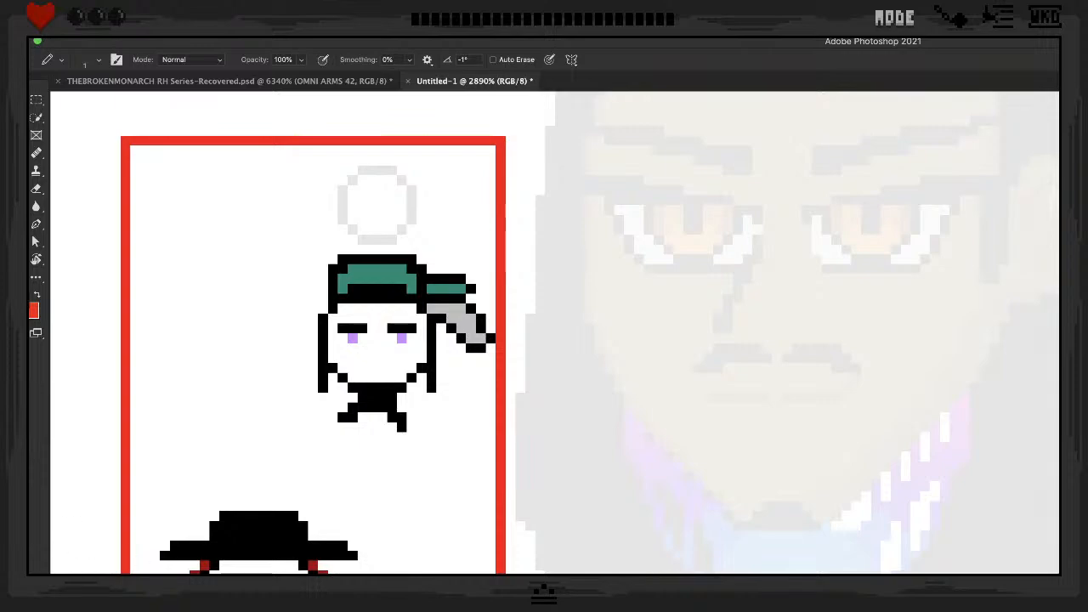
pyautogui.press('super+z')
pyautogui.press('super+z')
pyautogui.press('super+z')
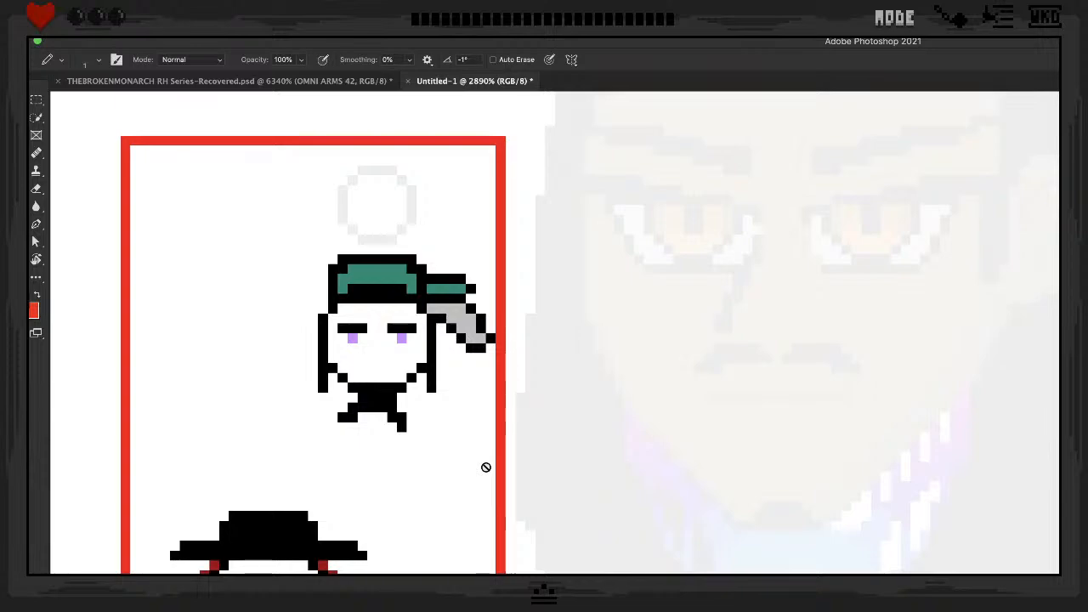
# Review the hatted character's leg positions and side-to-side travel frame by frame against the faded portrait
pyautogui.scroll(3, 485, 466)
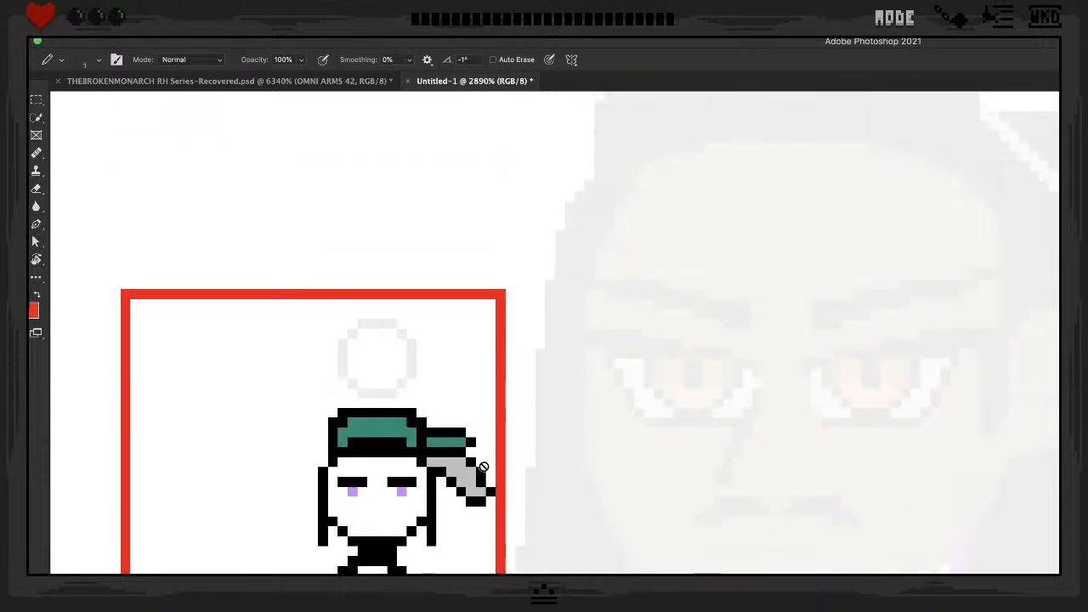
pyautogui.scroll(-5, 486, 467)
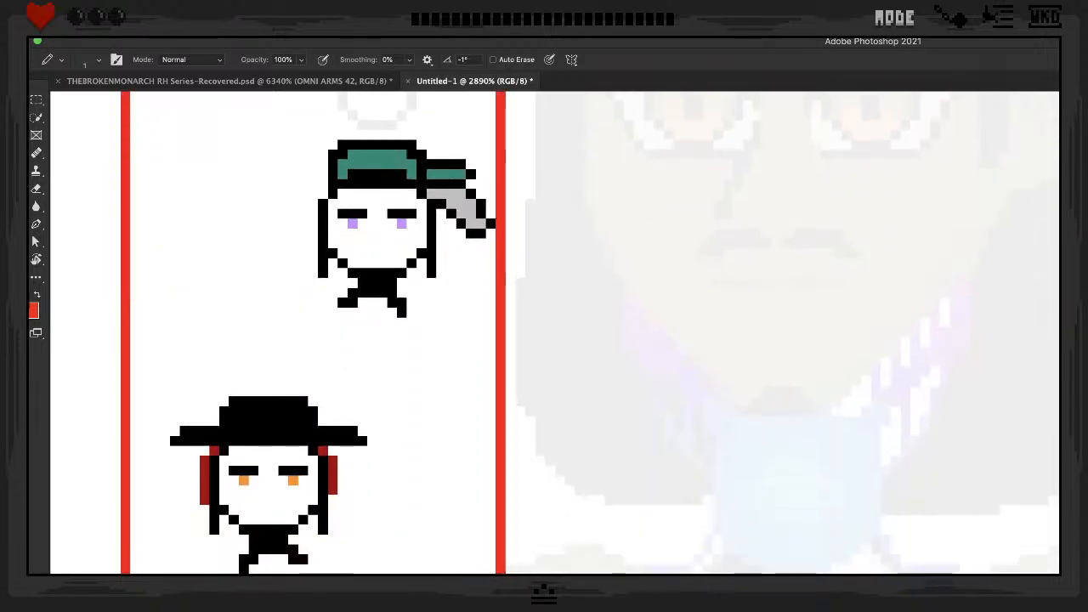
pyautogui.press('super+Left')
pyautogui.press('super+Left')
pyautogui.press('super+Left')
pyautogui.press('super+Left')
pyautogui.press('super+Right')
pyautogui.press('super+Down')
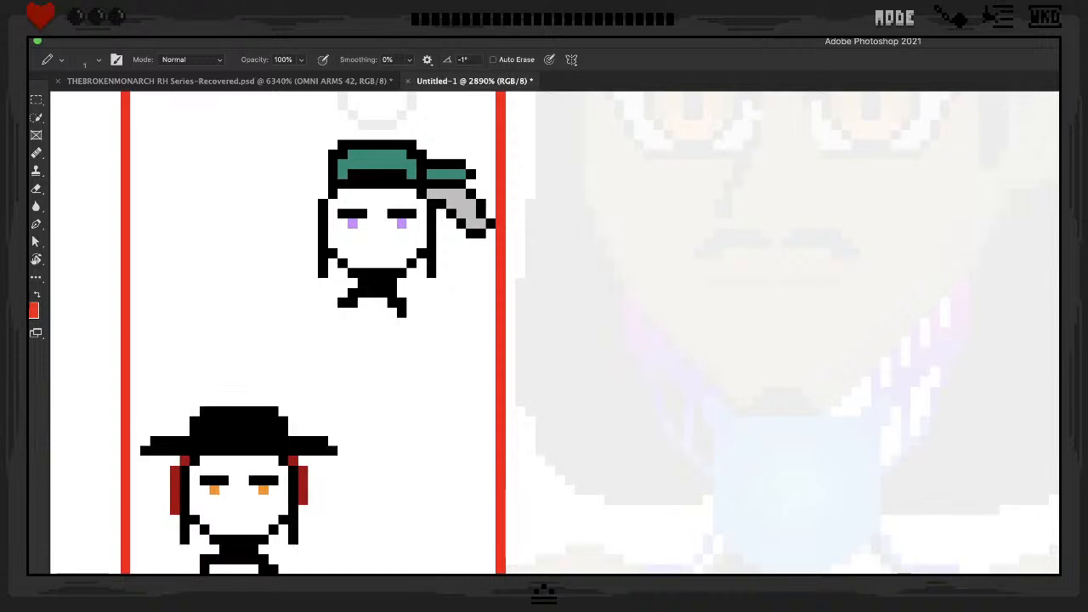
pyautogui.press('super+Right')
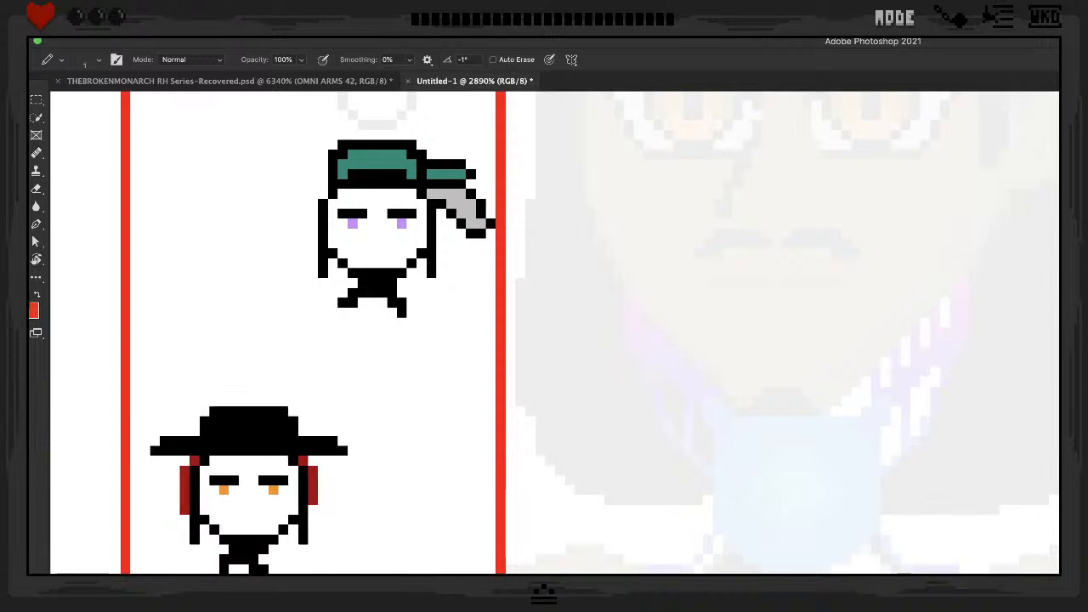
pyautogui.press('super+Right')
pyautogui.press('super+Up')
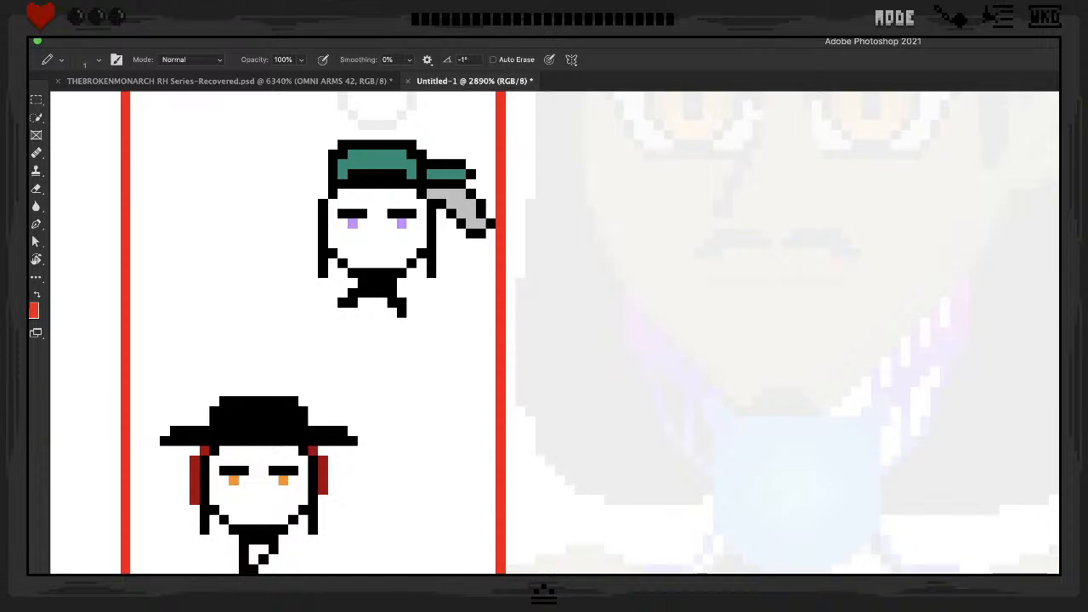
pyautogui.press('super+Left')
pyautogui.press('super+Left')
pyautogui.press('super+Left')
pyautogui.press('super+Right')
pyautogui.press('super+Right')
pyautogui.press('super+Right')
pyautogui.press('super+Right')
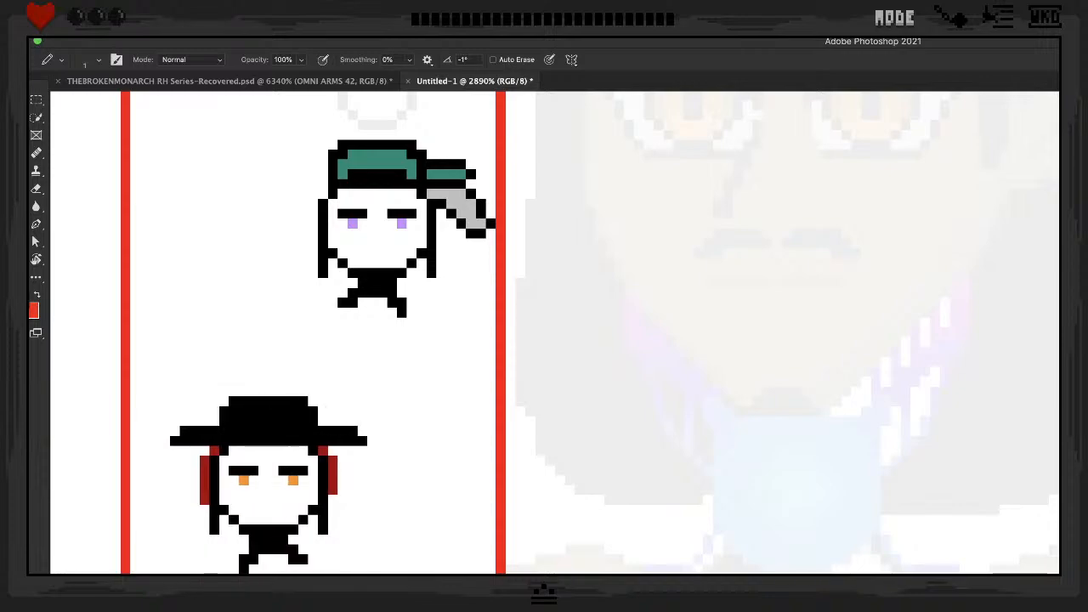
pyautogui.press('super+Down')
pyautogui.press('super+Right')
pyautogui.press('super+Right')
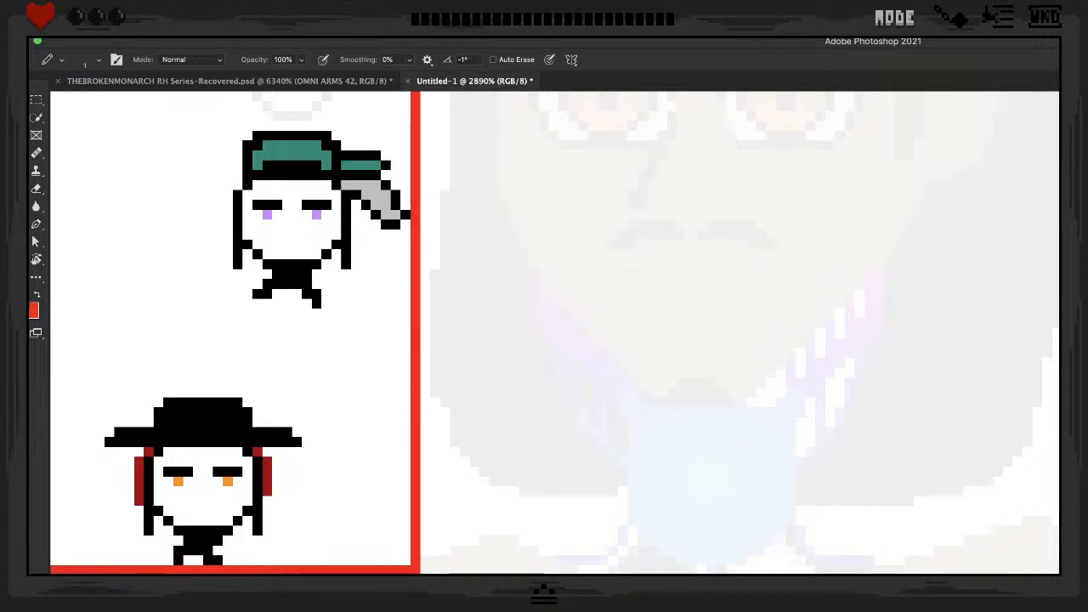
pyautogui.moveTo(204, 476); pyautogui.dragTo(143, 466)
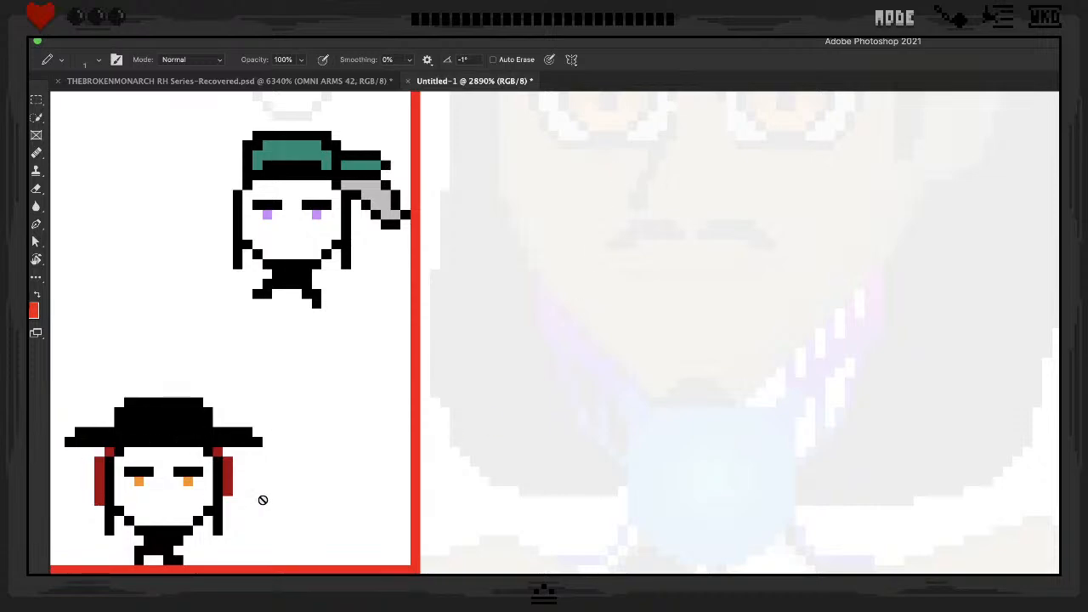
pyautogui.hscroll(-5, 264, 501)
pyautogui.scroll(2, 264, 501)
pyautogui.scroll(-3, 269, 501)
pyautogui.hscroll(5, 268, 501)
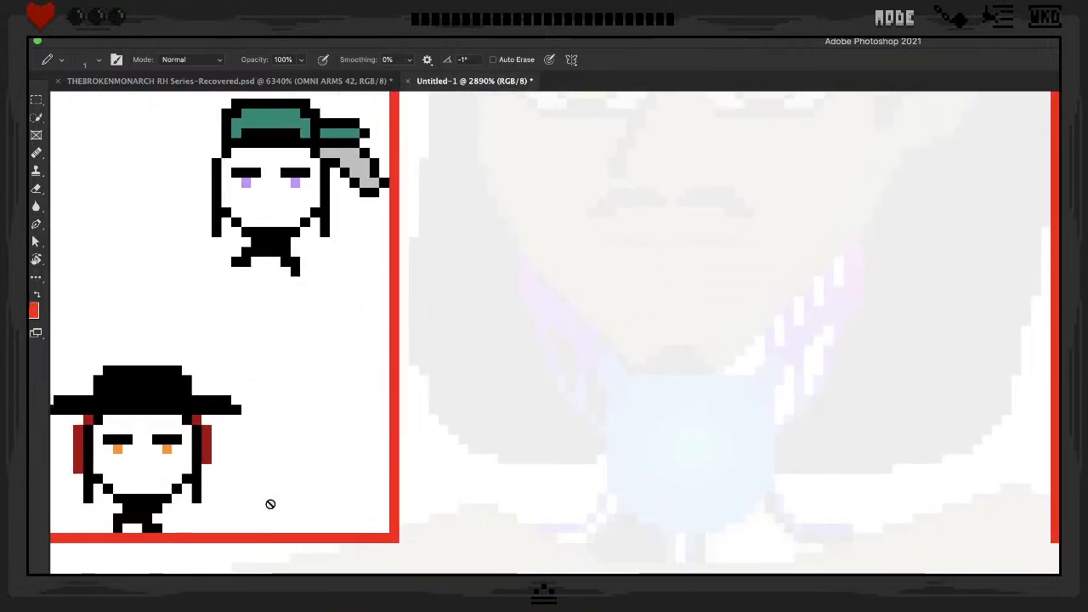
# Inspect the red frame, the capped and hatted characters inside it, and the faded portrait beside it
pyautogui.scroll(3, 270, 503)
pyautogui.scroll(-4, 269, 503)
pyautogui.hscroll(-1, 270, 503)
pyautogui.hscroll(-6, 283, 506)
pyautogui.scroll(2, 283, 506)
pyautogui.scroll(3, 283, 506)
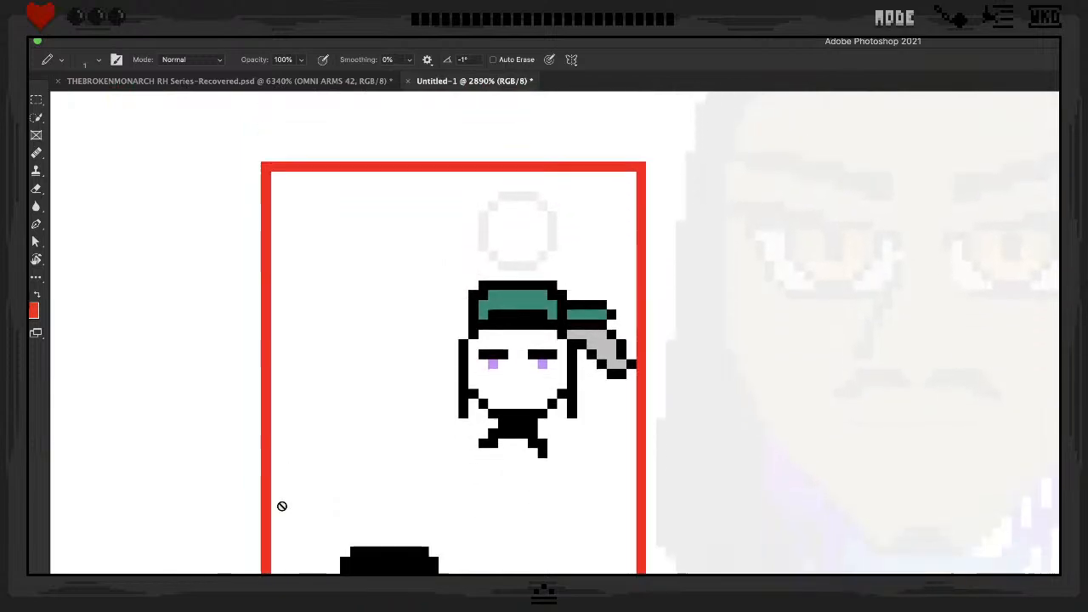
pyautogui.hscroll(3, 283, 506)
pyautogui.scroll(-3, 282, 506)
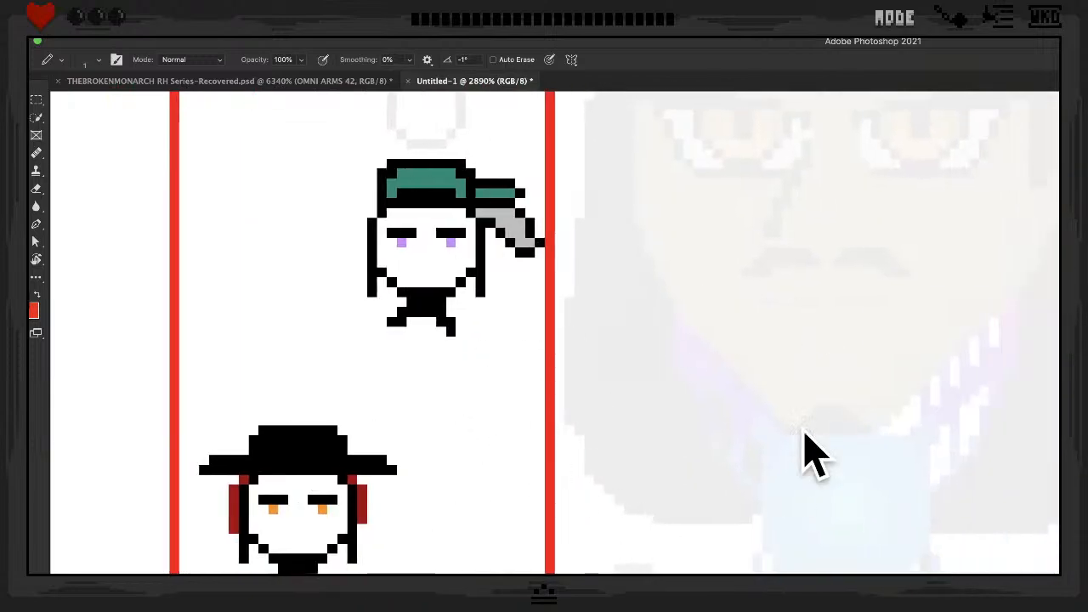
pyautogui.scroll(3, 767, 374)
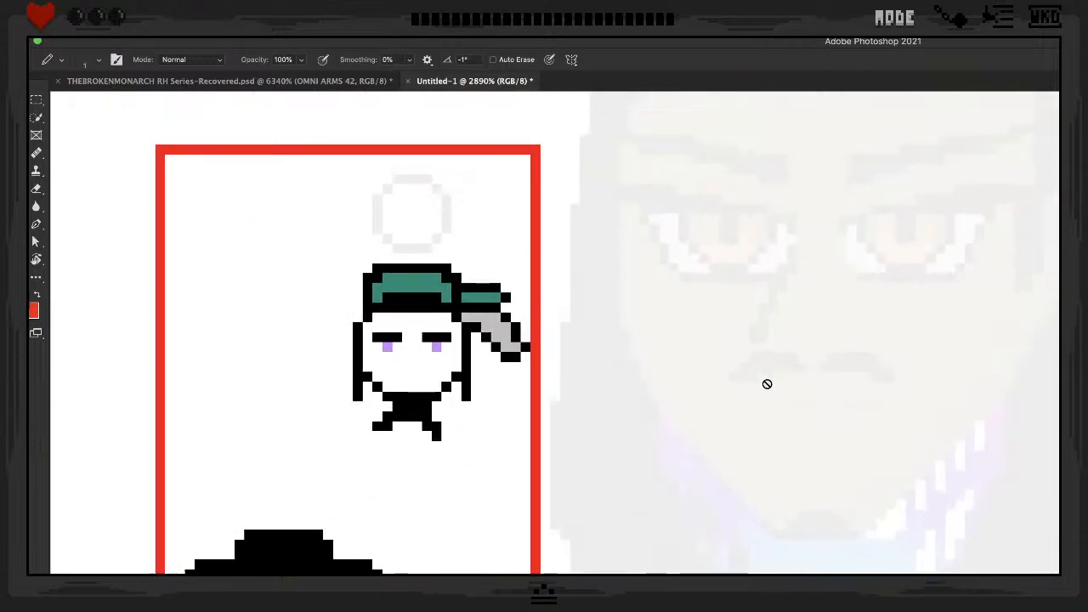
pyautogui.scroll(-5, 768, 382)
pyautogui.scroll(8, 768, 382)
pyautogui.scroll(-3, 767, 385)
pyautogui.hscroll(3, 766, 385)
pyautogui.scroll(-3, 766, 384)
pyautogui.hscroll(-3, 767, 384)
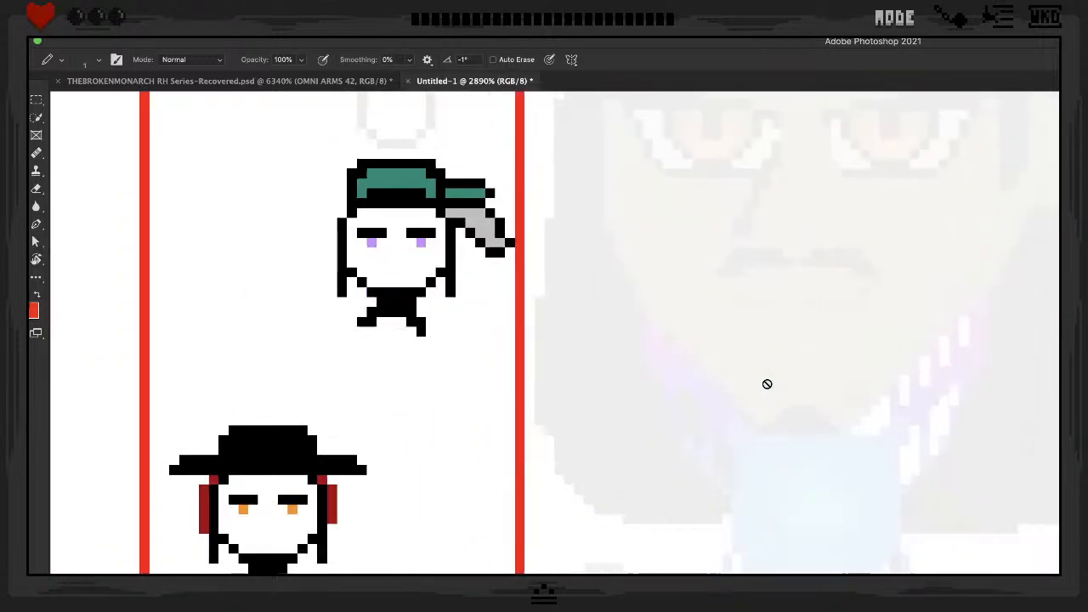
pyautogui.scroll(3, 767, 384)
pyautogui.hscroll(3, 767, 384)
pyautogui.scroll(-3, 767, 384)
pyautogui.scroll(2, 767, 385)
pyautogui.scroll(-1, 767, 384)
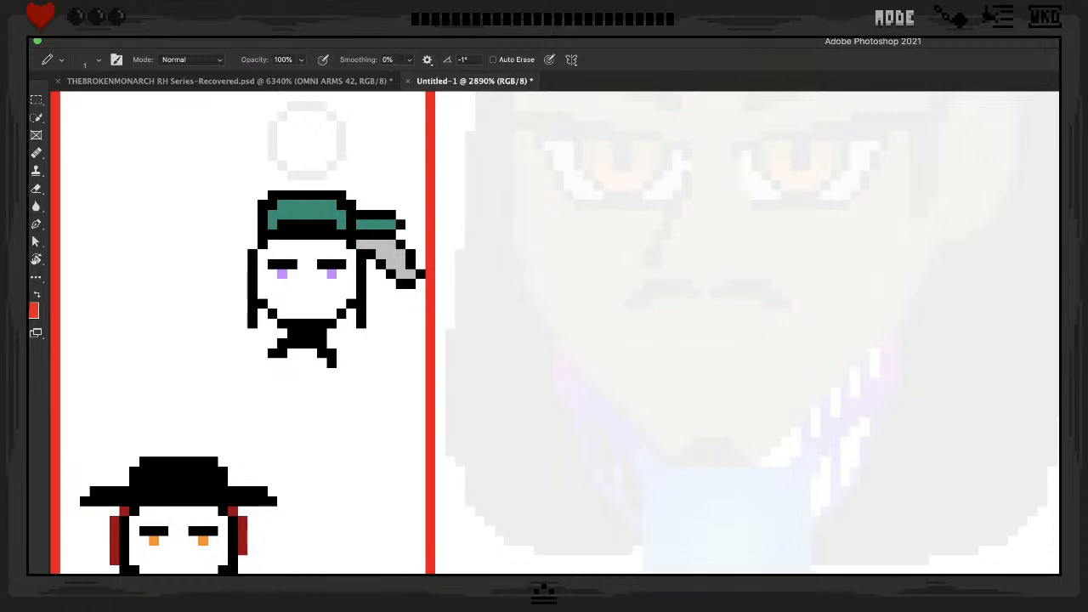
pyautogui.scroll(-8, 554, 332)
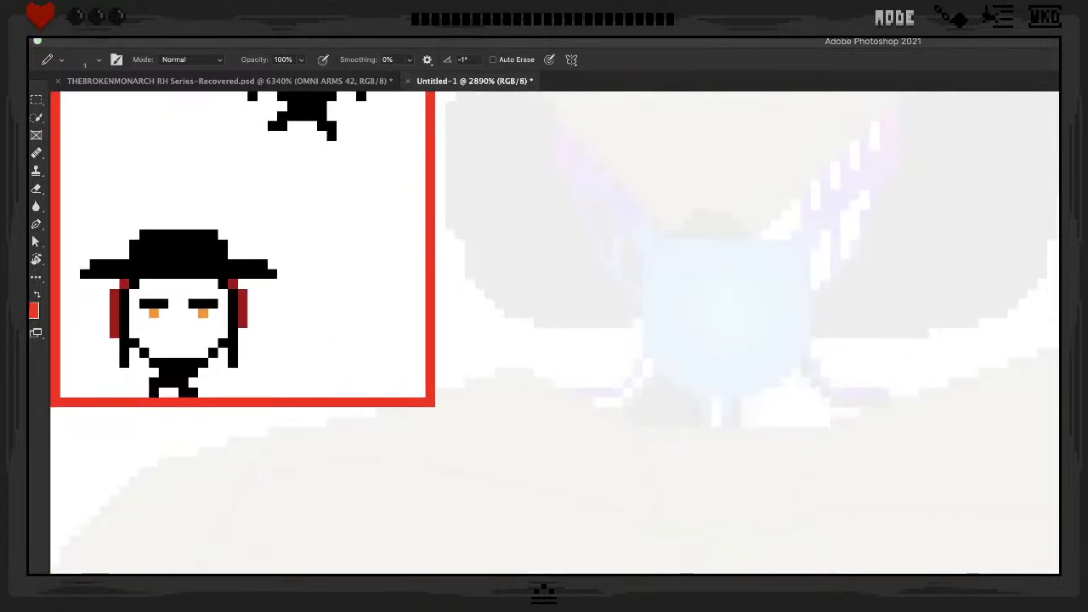
pyautogui.scroll(8, 553, 331)
pyautogui.scroll(-3, 554, 332)
pyautogui.scroll(1, 554, 331)
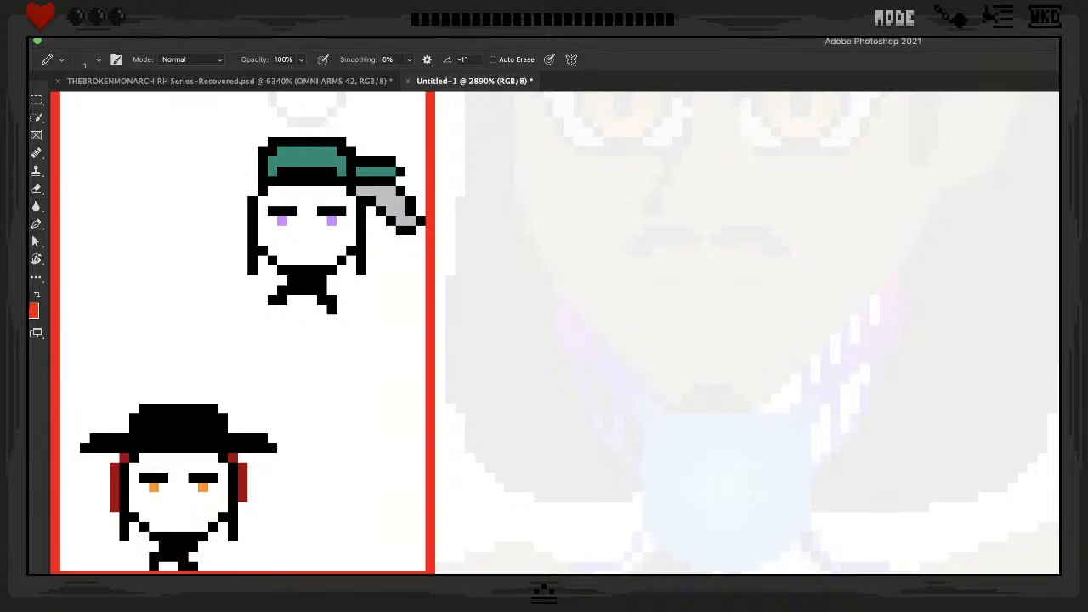
# Select the RIGHT BOX layer and draw a red horizontal bar across the red frame just above the capped character
pyautogui.hotkey('alt', ']')
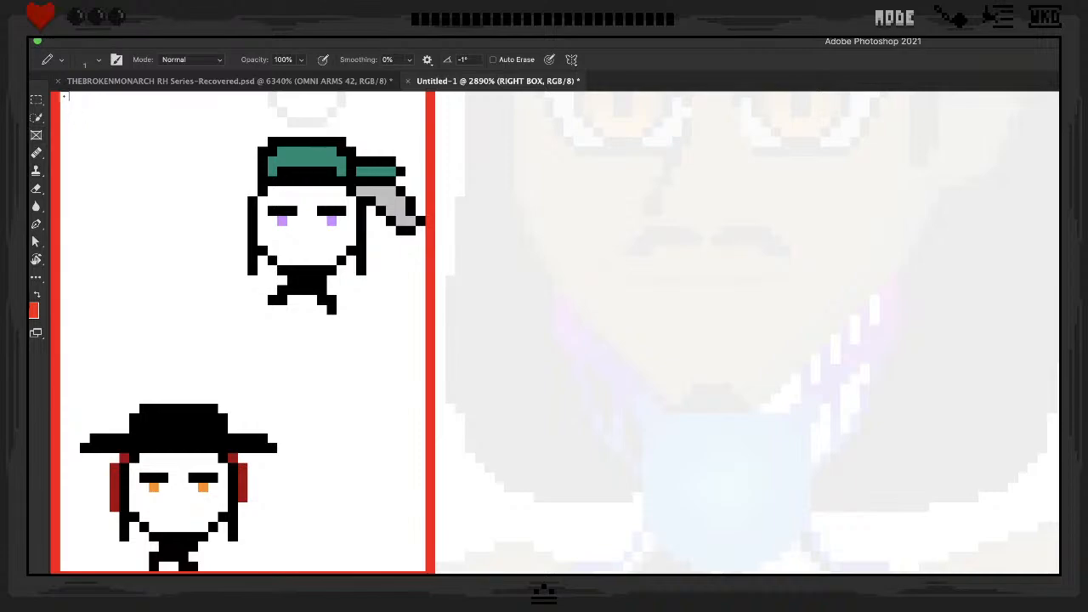
pyautogui.moveTo(64, 95); pyautogui.dragTo(432, 97)
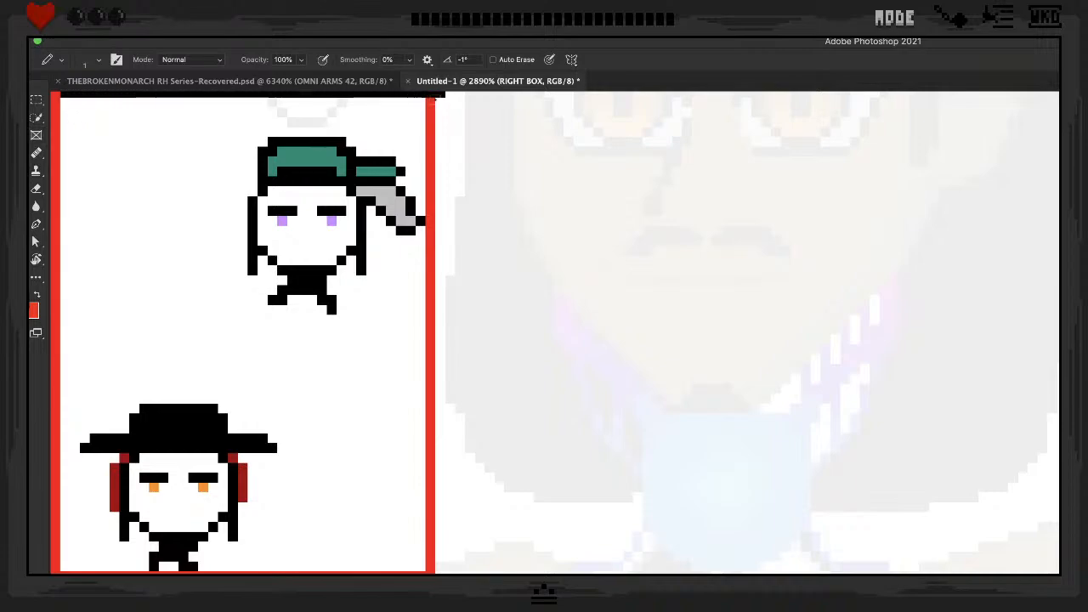
pyautogui.hotkey('ctrl', 'z')
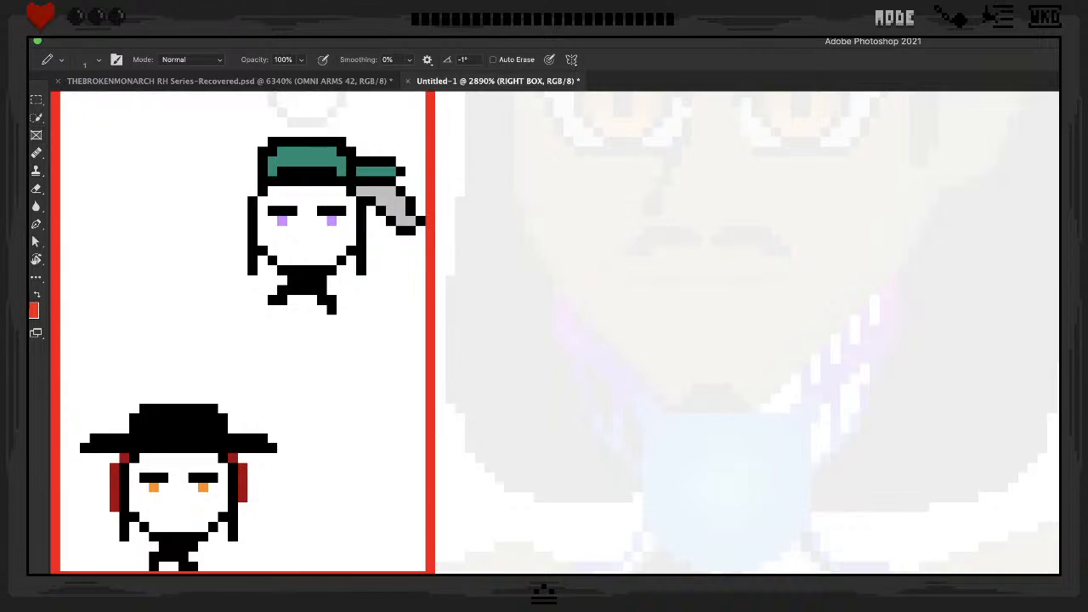
pyautogui.moveTo(430, 96)
pyautogui.mouseDown()
pyautogui.moveTo(63, 99)
pyautogui.moveTo(434, 106)
pyautogui.mouseUp()
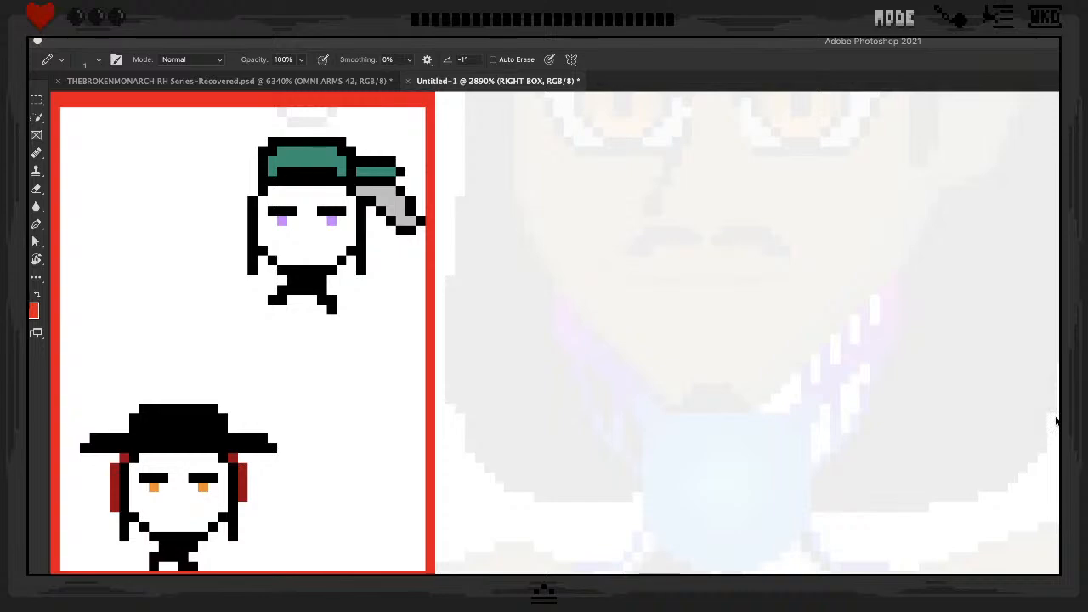
# Draw the red right edge and top edge of the box around the lower part of the faded portrait
pyautogui.moveTo(1054, 415)
pyautogui.mouseDown()
pyautogui.moveTo(1053, 573)
pyautogui.moveTo(435, 573)
pyautogui.mouseUp()
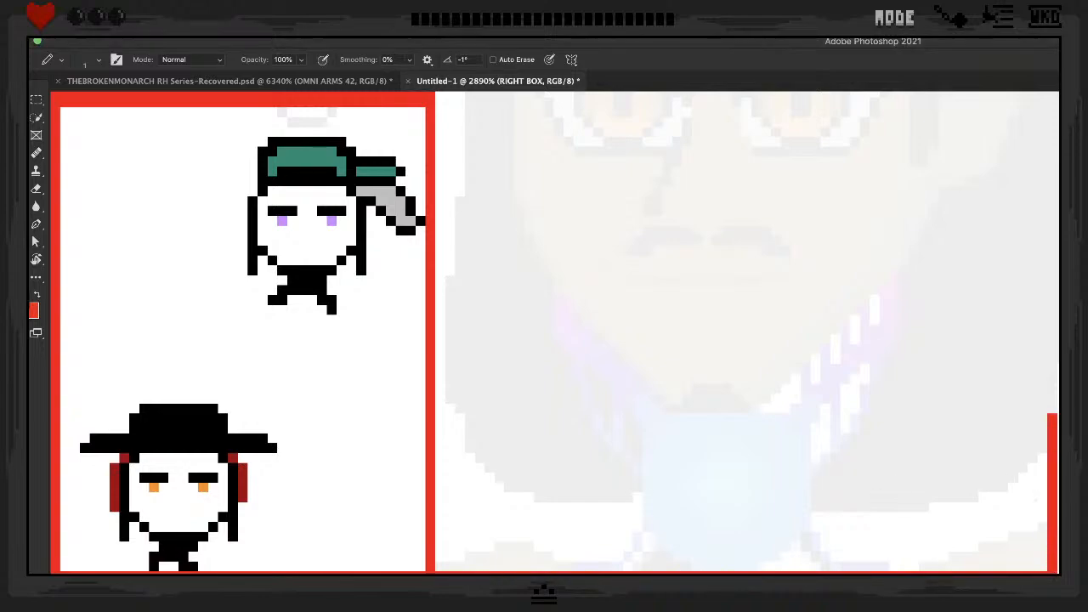
pyautogui.moveTo(1051, 417); pyautogui.dragTo(1025, 184)
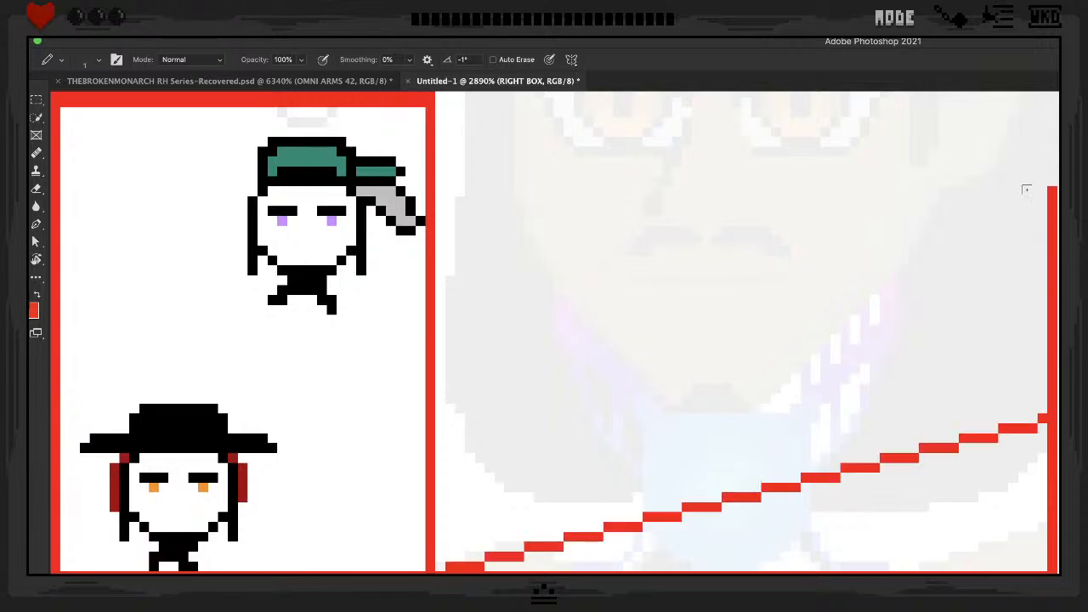
pyautogui.hotkey('ctrl', 'z')
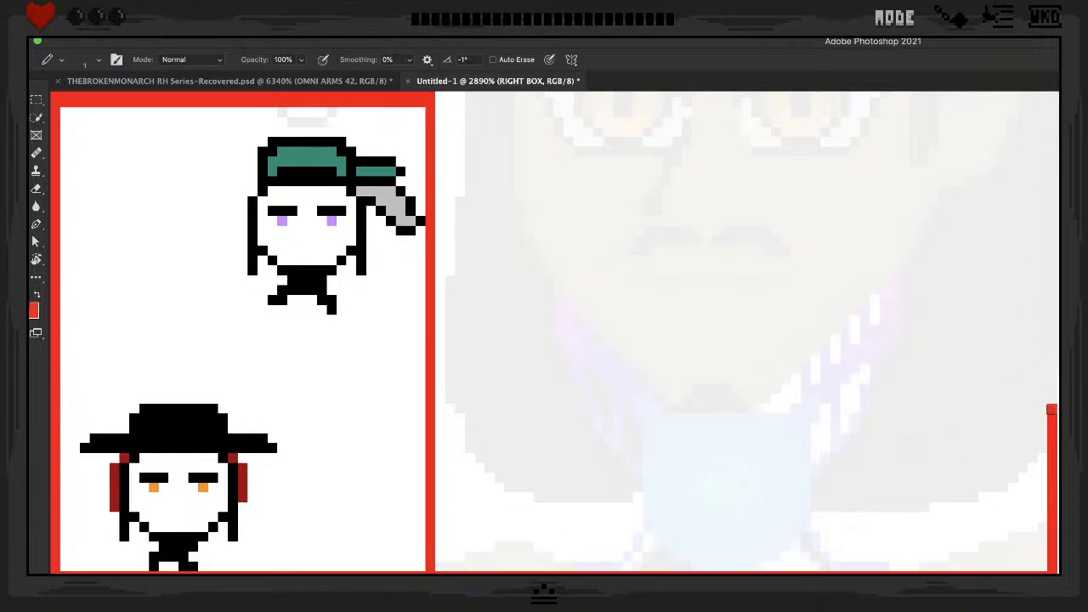
pyautogui.moveTo(1053, 410)
pyautogui.mouseDown()
pyautogui.moveTo(1053, 95)
pyautogui.moveTo(1041, 93)
pyautogui.moveTo(1054, 97)
pyautogui.mouseUp()
pyautogui.press('super+z')
pyautogui.click(1053, 95)
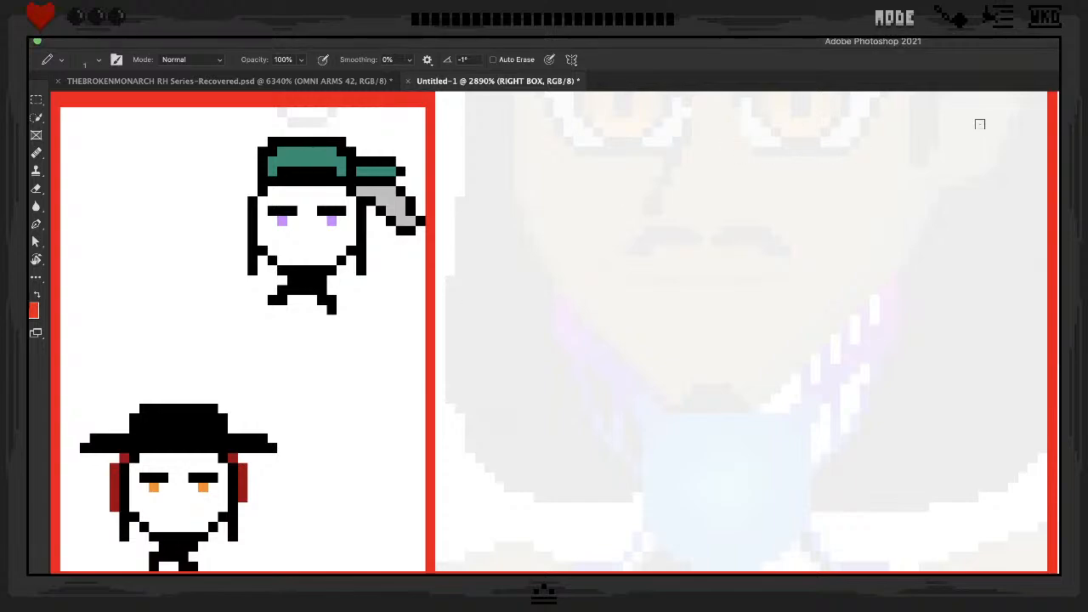
pyautogui.moveTo(1043, 94); pyautogui.dragTo(438, 96)
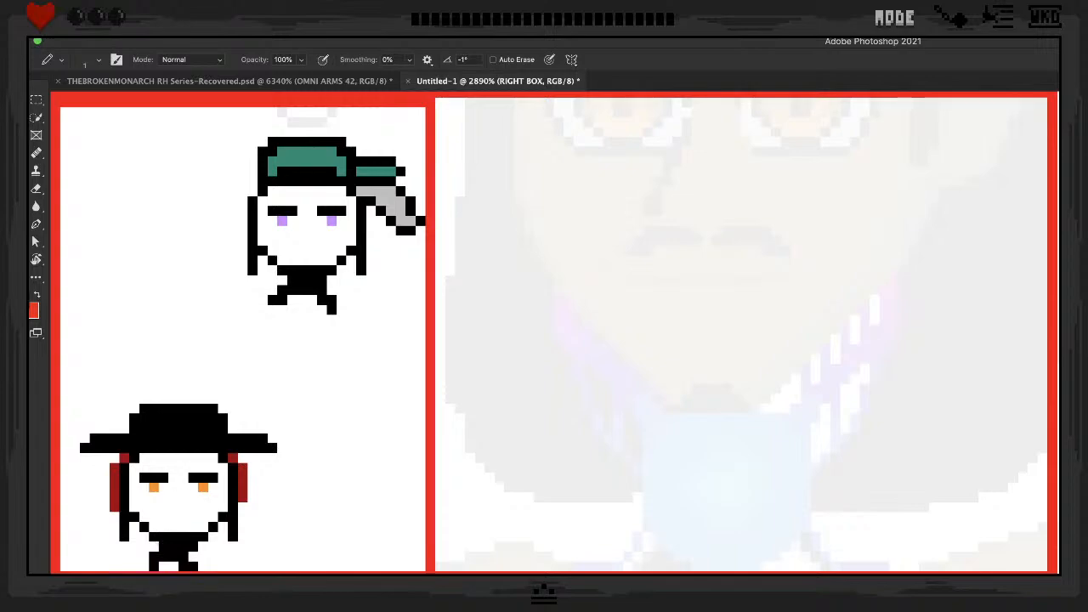
# Shift the hatted character a few pixels right inside the left box and check the layout of both boxes
pyautogui.moveTo(226, 392)
pyautogui.mouseDown()
pyautogui.moveTo(206, 382)
pyautogui.moveTo(226, 392)
pyautogui.mouseUp()
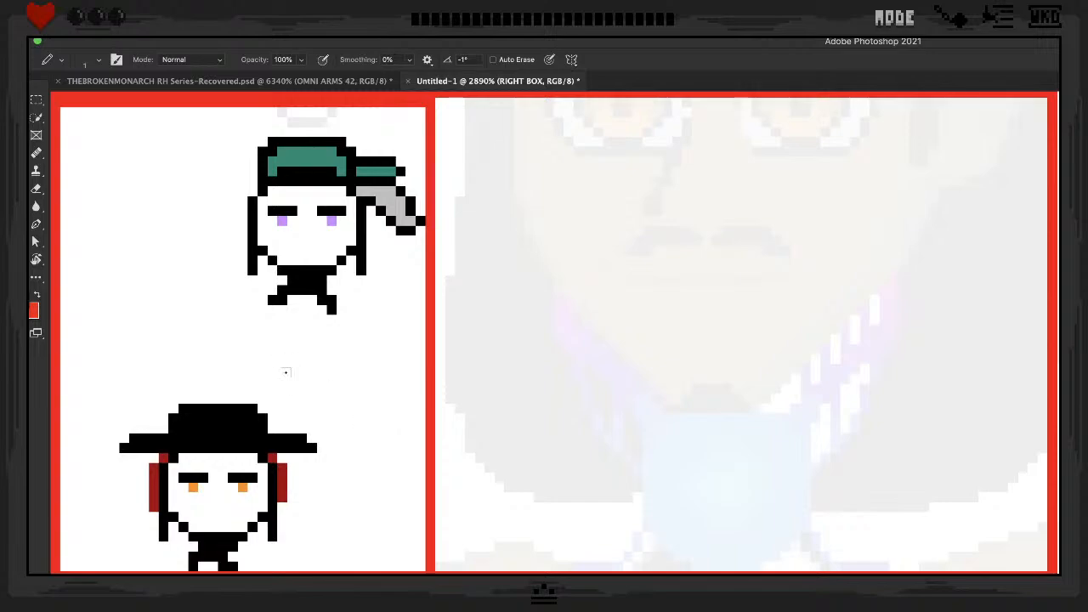
pyautogui.scroll(2, 287, 372)
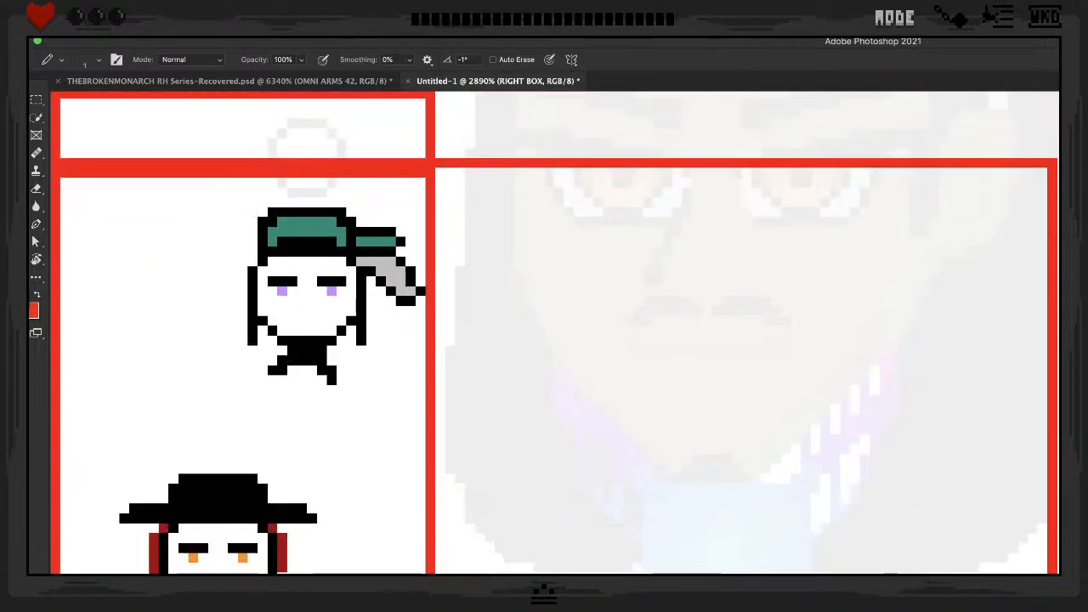
pyautogui.scroll(-2, 341, 382)
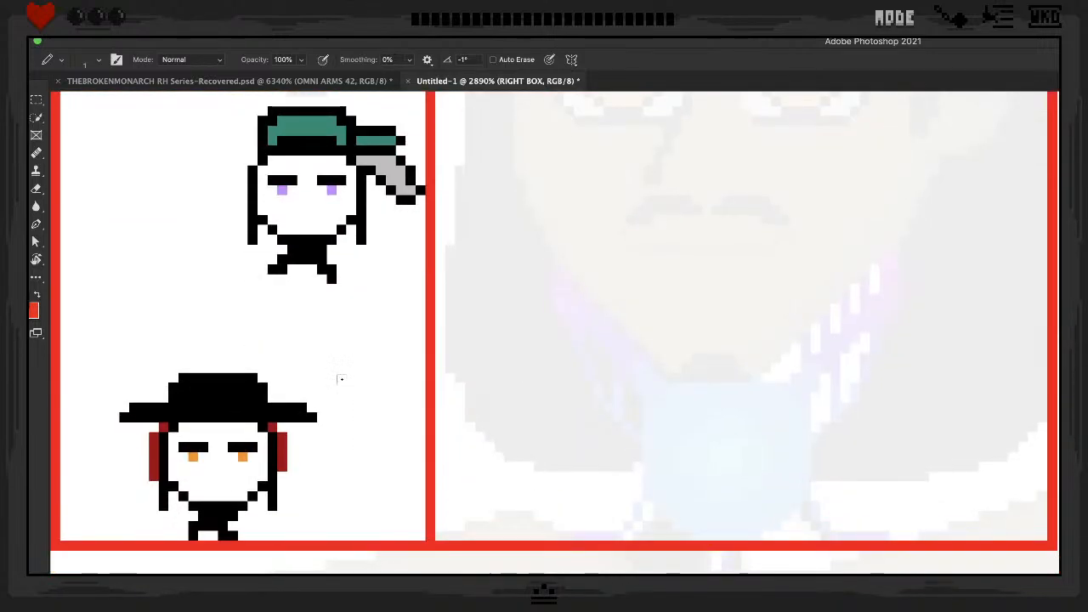
pyautogui.scroll(1, 341, 382)
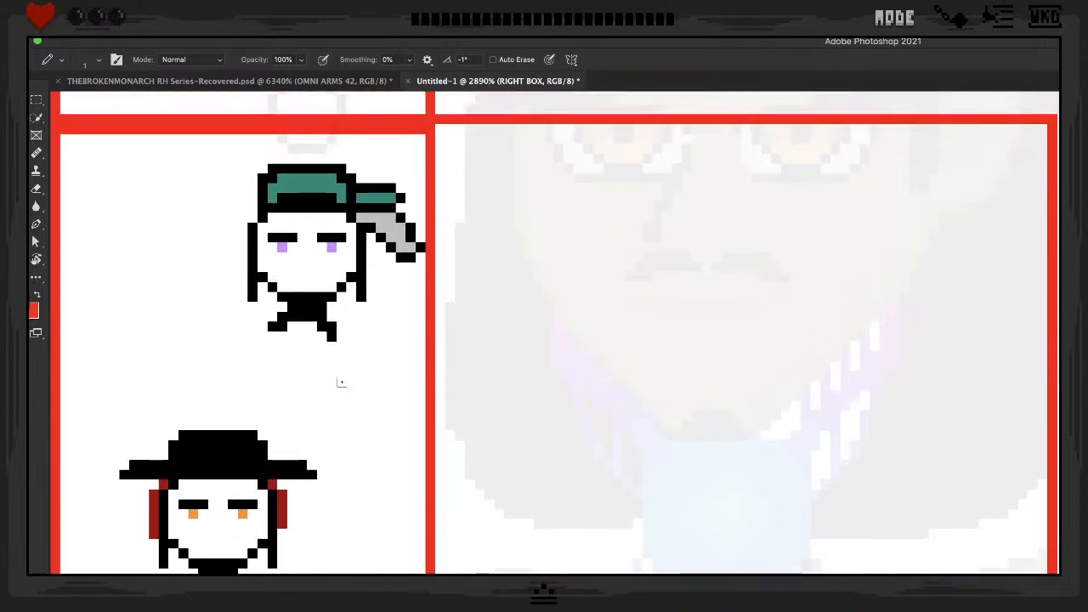
pyautogui.scroll(-1, 341, 382)
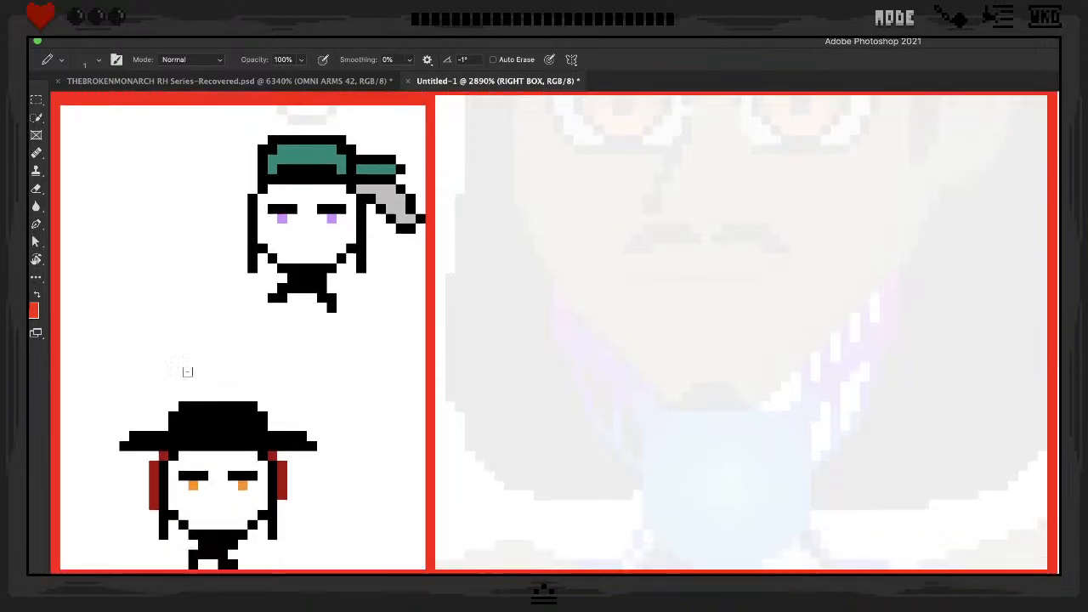
# Try outlining a small black pixel shape with a straight right side in the empty space above the hatted character
pyautogui.click(131, 327)
pyautogui.click(124, 317)
pyautogui.click(114, 307)
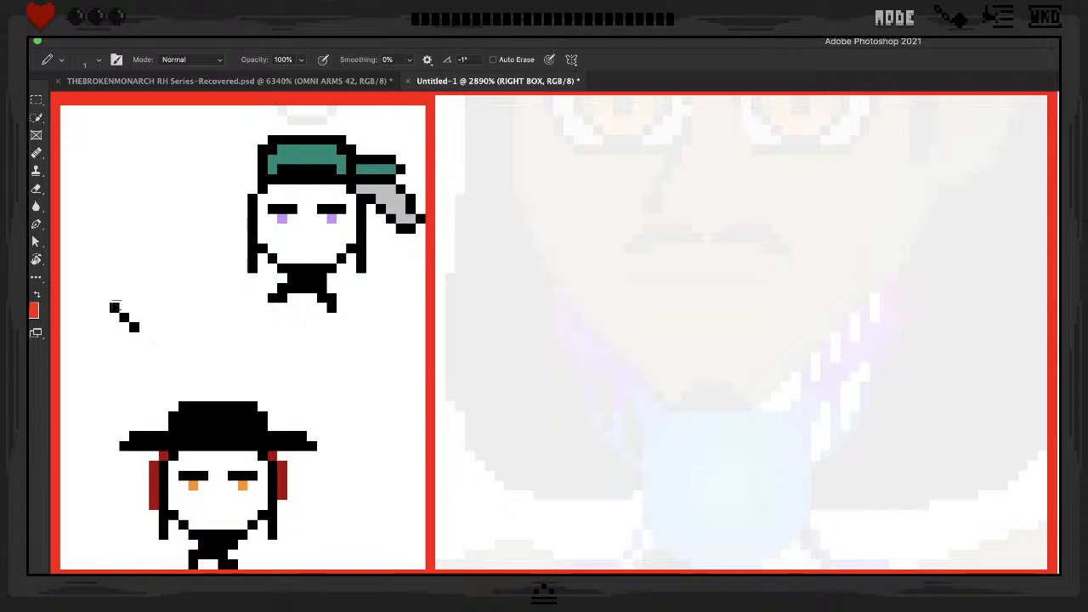
pyautogui.click(114, 297)
pyautogui.click(133, 288)
pyautogui.click(124, 287)
pyautogui.click(143, 278)
pyautogui.click(153, 278)
pyautogui.click(153, 287)
pyautogui.click(153, 296)
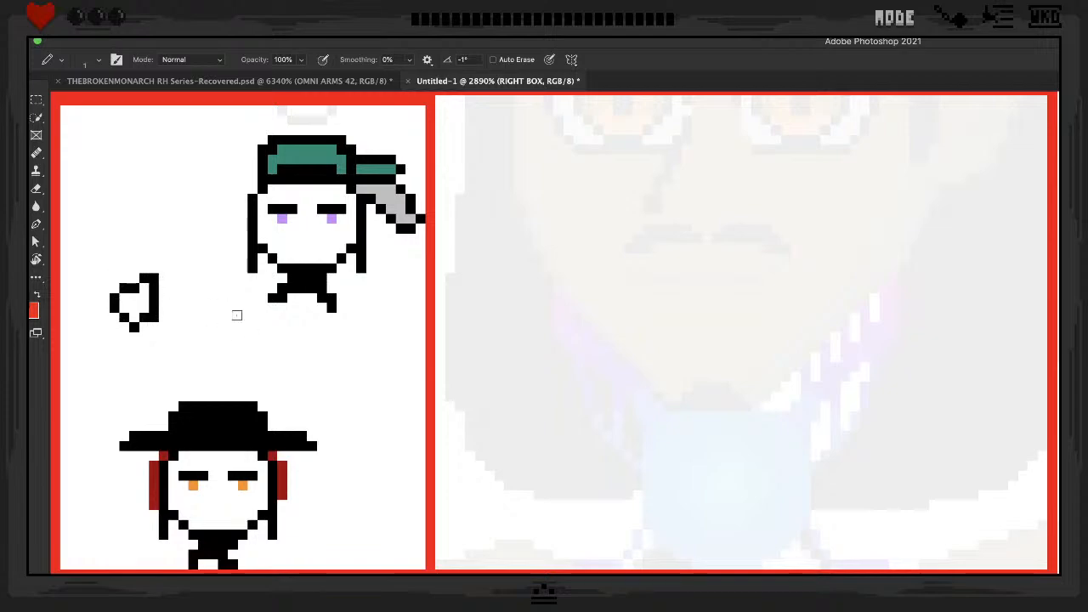
# Undo the small black shape back to its first two diagonal pixels
pyautogui.hotkey('ctrl', 'z')
pyautogui.hotkey('ctrl', 'z')
pyautogui.hotkey('ctrl', 'z')
pyautogui.hotkey('ctrl', 'z')
pyautogui.hotkey('ctrl', 'z')
pyautogui.hotkey('ctrl', 'z')
pyautogui.hotkey('ctrl', 'z')
pyautogui.hotkey('ctrl', 'z')
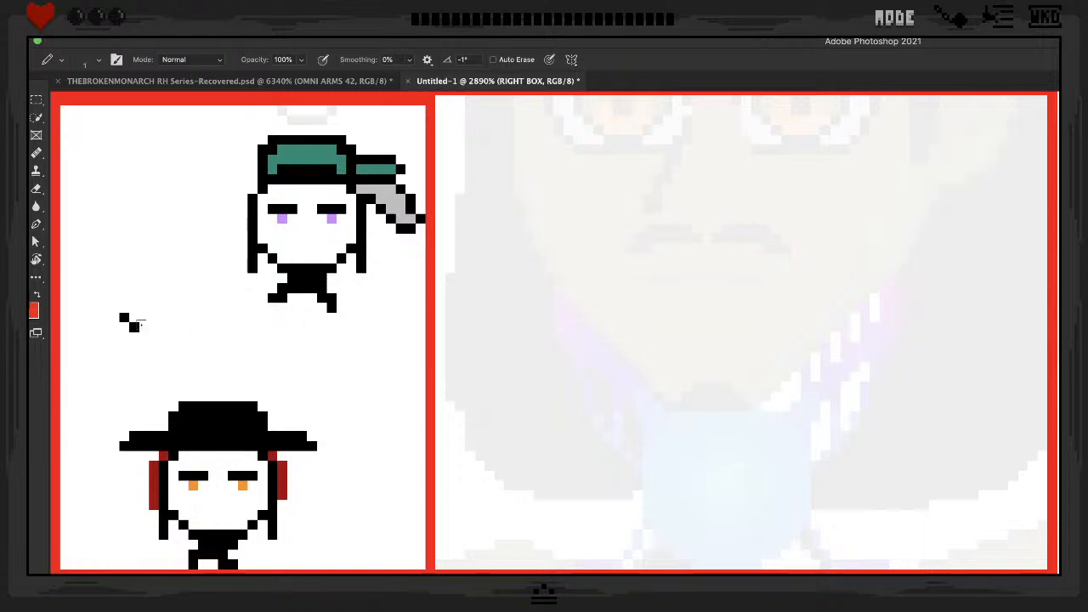
# Try drawing a small round outline in black pixels, about 6 pixels wide, in the empty space above the hatted character
pyautogui.click(115, 308)
pyautogui.click(115, 298)
pyautogui.click(124, 287)
pyautogui.click(134, 278)
pyautogui.click(144, 278)
pyautogui.click(153, 278)
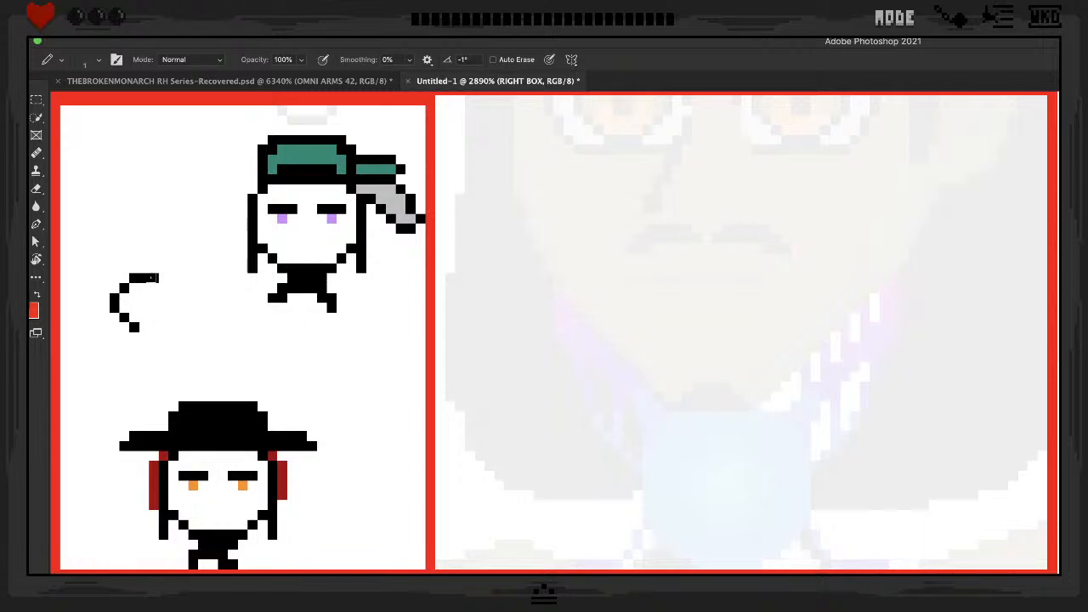
pyautogui.hotkey('ctrl', 'z')
pyautogui.hotkey('ctrl', 'z')
pyautogui.click(143, 278)
pyautogui.click(153, 289)
pyautogui.click(163, 298)
pyautogui.click(163, 307)
pyautogui.click(154, 317)
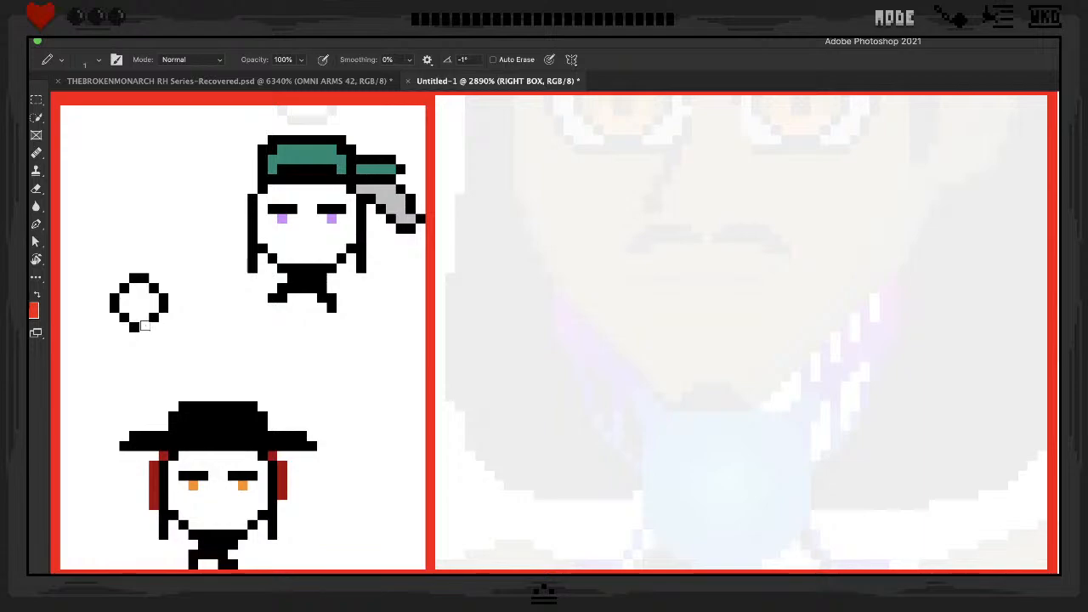
pyautogui.click(146, 326)
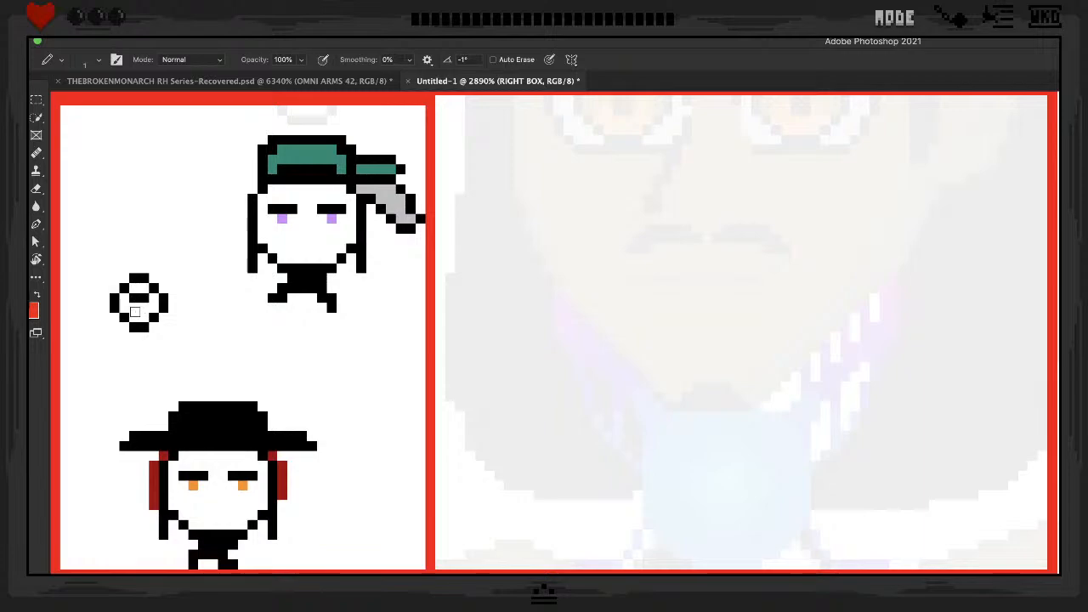
# Try adding different black detail pixels inside the small round outline
pyautogui.click(124, 299)
pyautogui.click(153, 299)
pyautogui.click(143, 308)
pyautogui.hotkey('ctrl', 'z')
pyautogui.hotkey('ctrl', 'z')
pyautogui.hotkey('ctrl', 'z')
pyautogui.press('z')
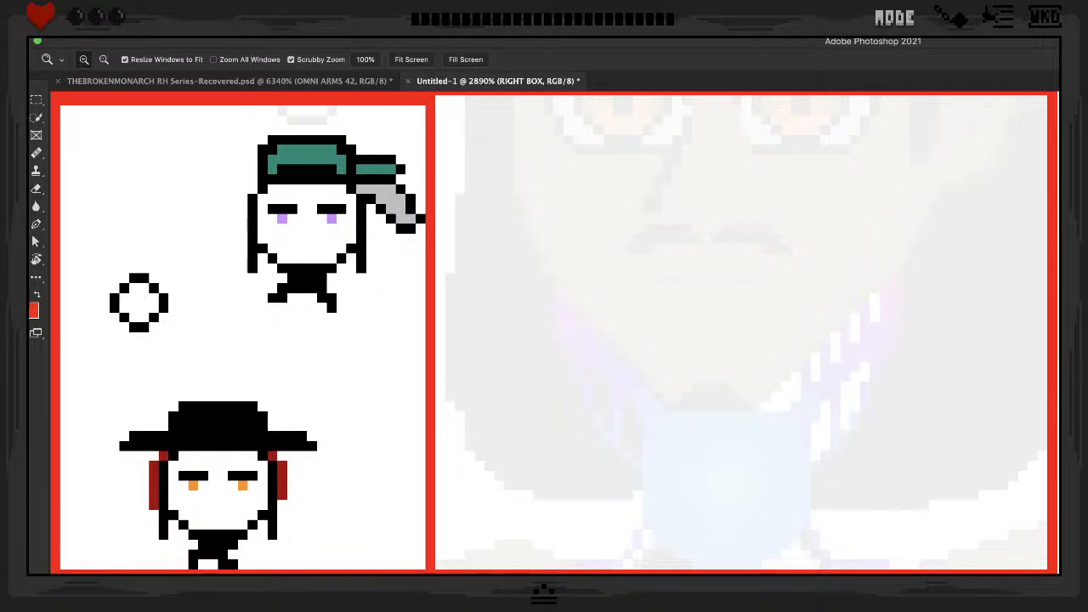
pyautogui.press('b')
pyautogui.click(134, 299)
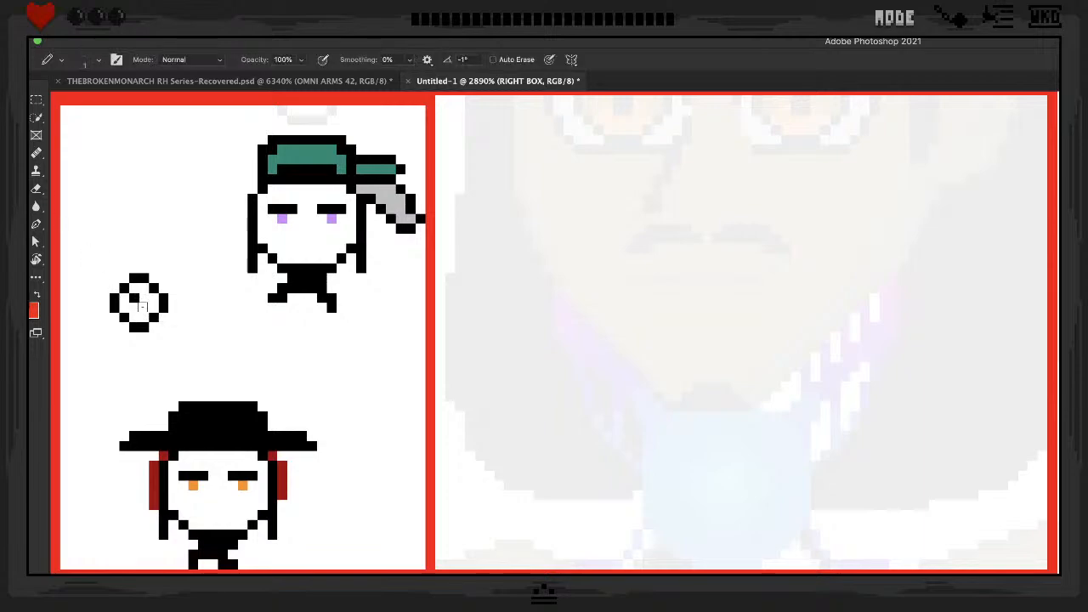
pyautogui.click(143, 307)
# Undo every pixel of the small round outline and its inner details, and keep the hatted character shifted right
pyautogui.hotkey('ctrl', 'z')
pyautogui.hotkey('ctrl', 'z')
pyautogui.hotkey('ctrl', 'z')
pyautogui.hotkey('ctrl', 'z')
pyautogui.hotkey('ctrl', 'z')
pyautogui.hotkey('ctrl', 'z')
pyautogui.hotkey('ctrl', 'z')
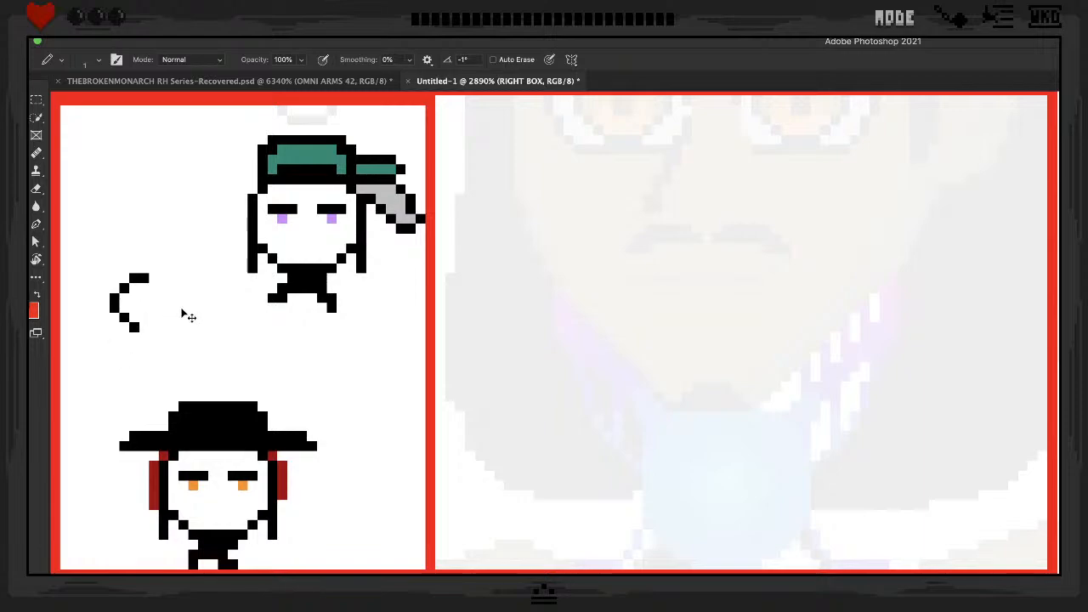
pyautogui.hotkey('ctrl', 'z')
pyautogui.hotkey('ctrl', 'z')
pyautogui.hotkey('ctrl', 'z')
pyautogui.hotkey('ctrl', 'z')
pyautogui.hotkey('ctrl', 'z')
pyautogui.hotkey('ctrl', 'z')
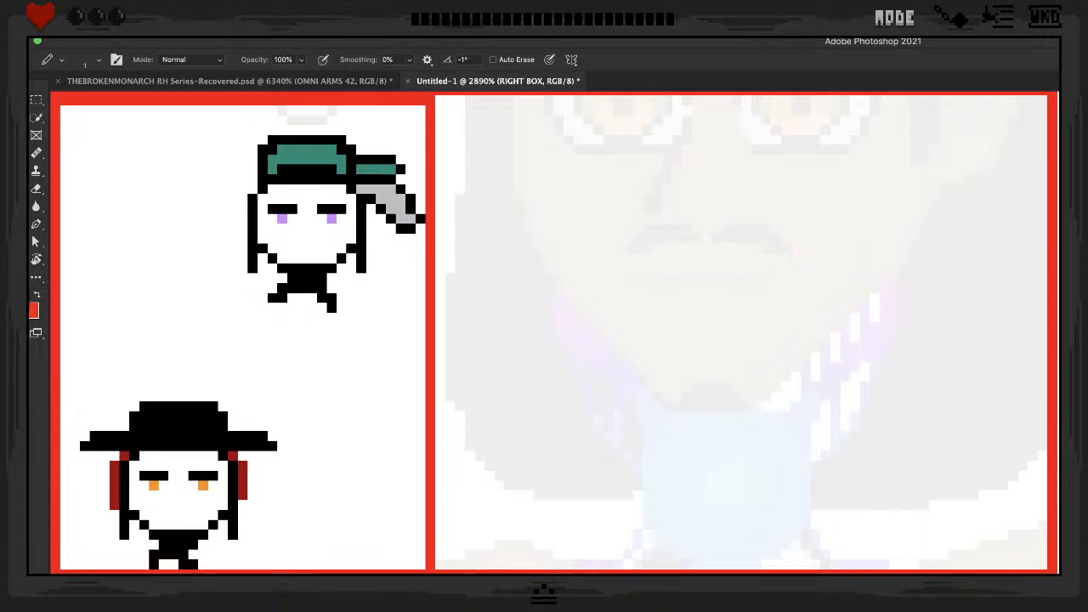
pyautogui.hotkey('ctrl', 'z')
pyautogui.hotkey('ctrl', 'z')
pyautogui.hotkey('ctrl', 'z')
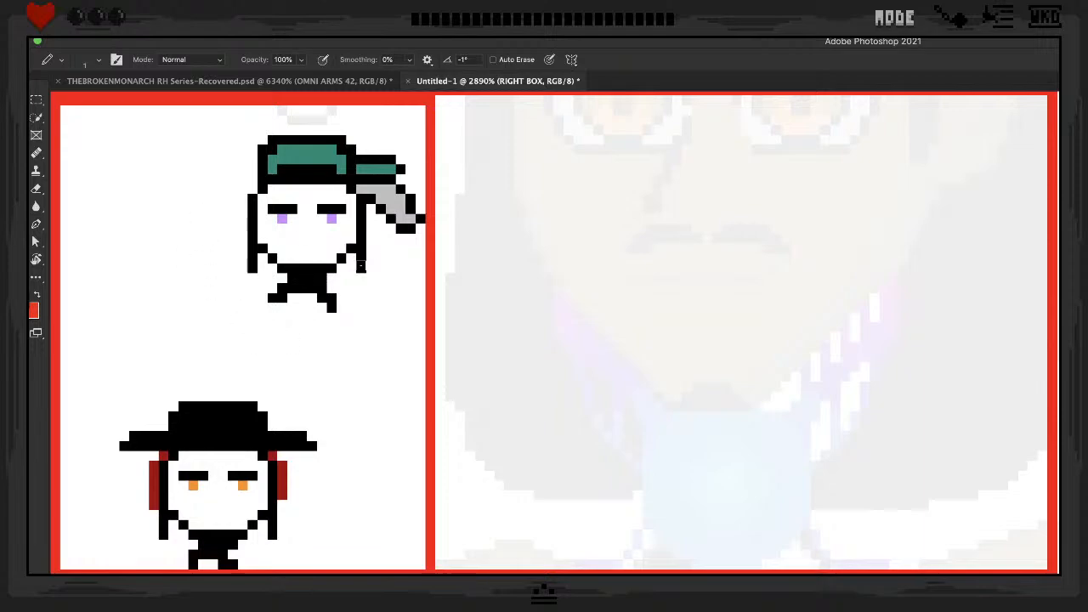
pyautogui.scroll(1, 360, 266)
pyautogui.scroll(-2, 357, 266)
pyautogui.scroll(1, 357, 267)
pyautogui.scroll(-1, 357, 273)
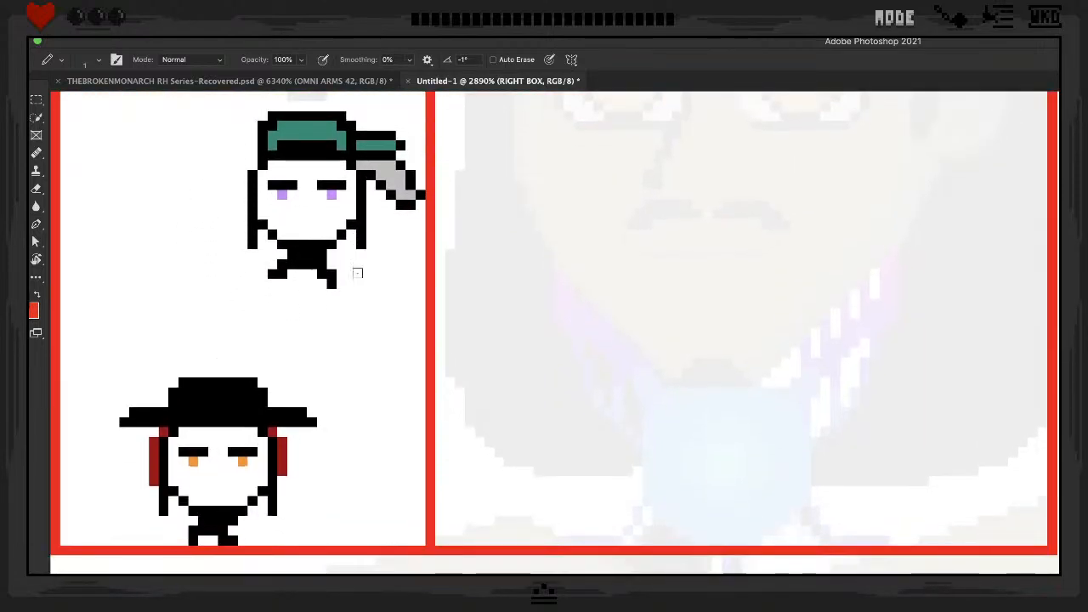
pyautogui.scroll(1, 357, 273)
pyautogui.scroll(1, 357, 273)
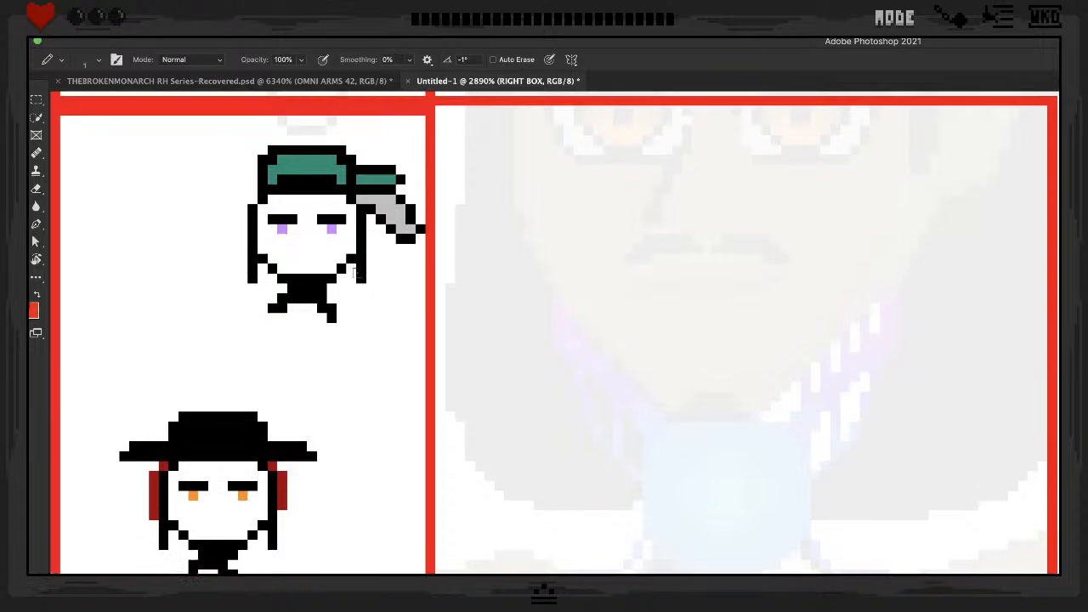
pyautogui.scroll(-1, 357, 273)
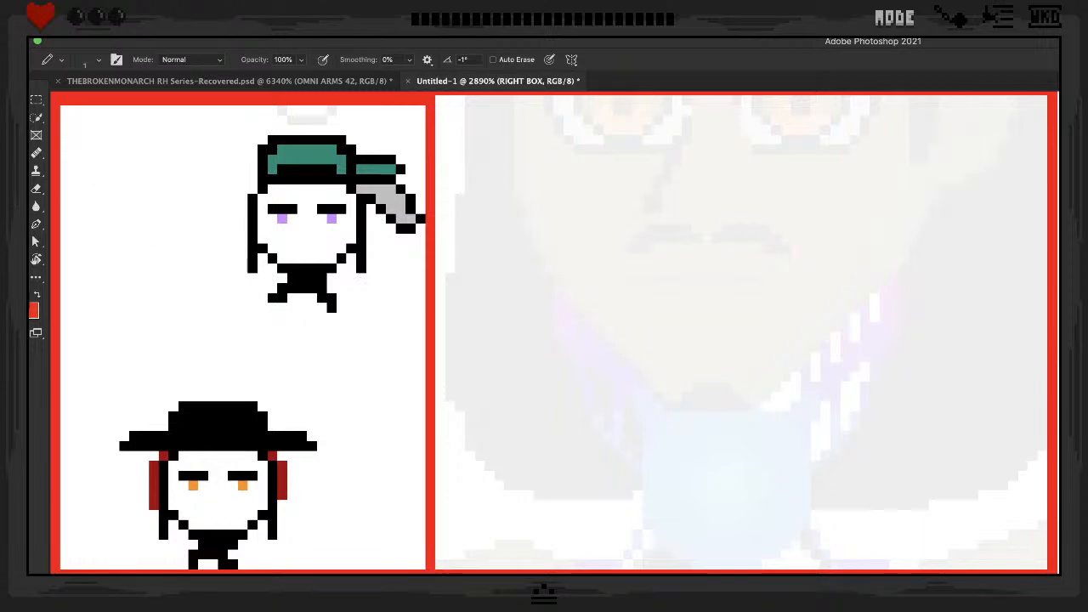
# Try drawing two black eyelid dashes, each 3 pixels wide, in the empty space beside the capped character's face
pyautogui.press('i')
pyautogui.click(280, 206)
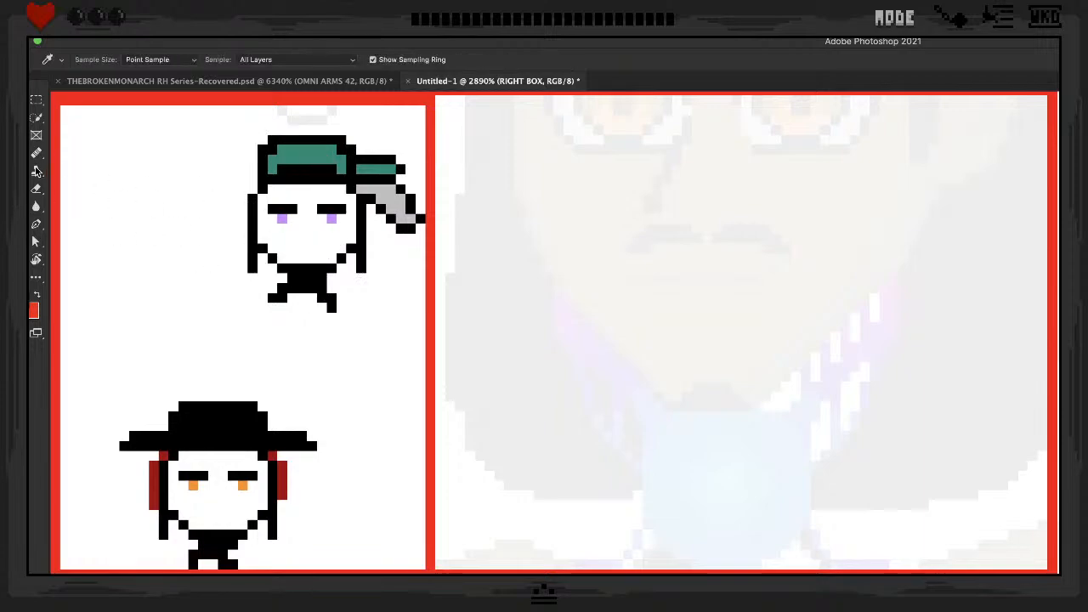
pyautogui.press('b')
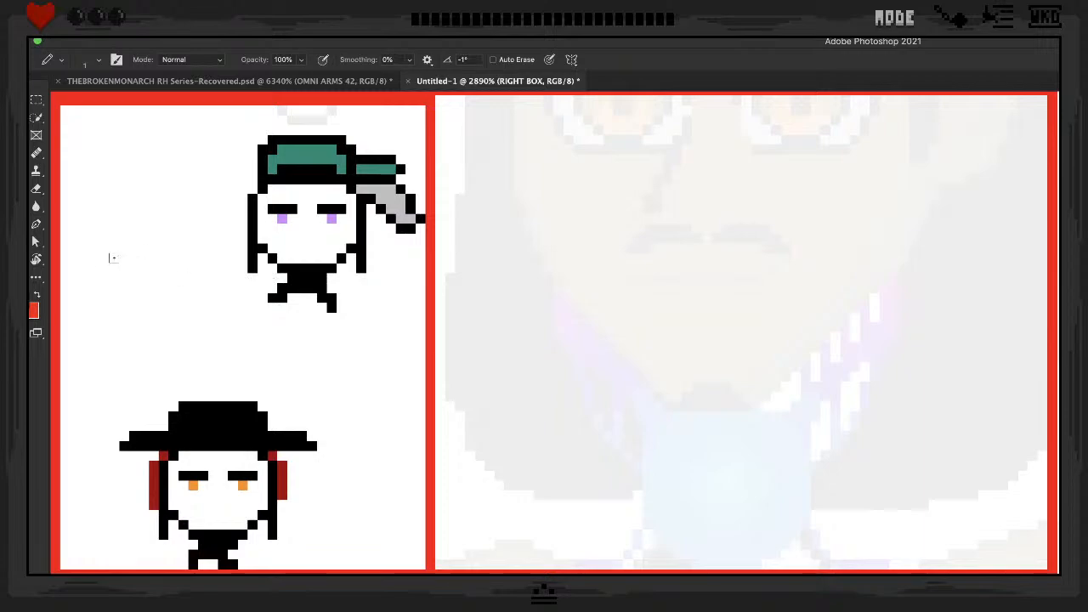
pyautogui.moveTo(92, 209); pyautogui.dragTo(157, 209)
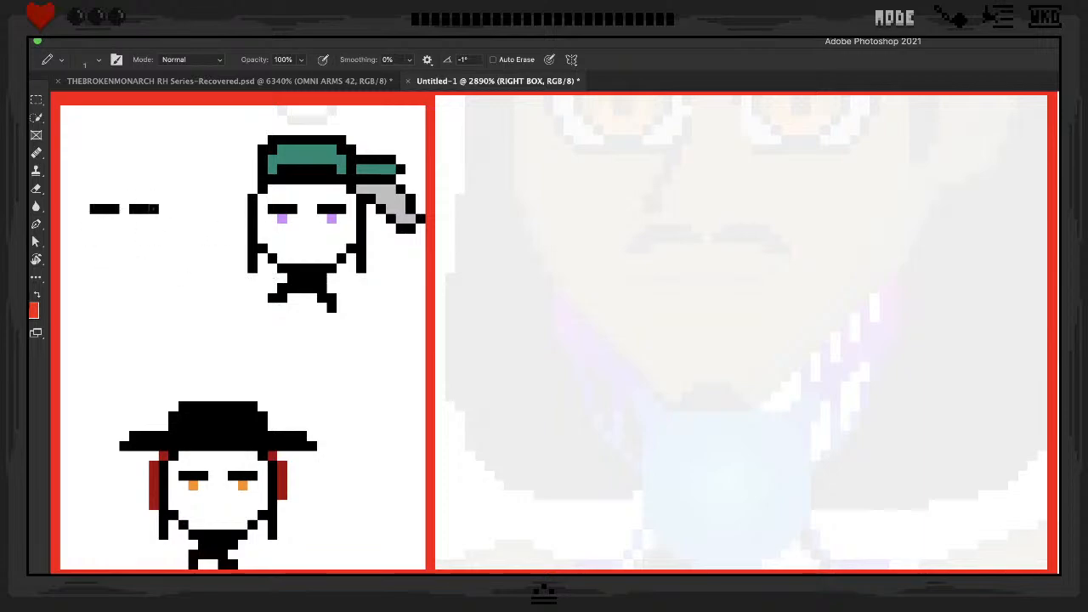
# Sample the capped character's purple eye colour and try single-pixel pupils centred under both dashes, then at their outer left ends
pyautogui.press('i')
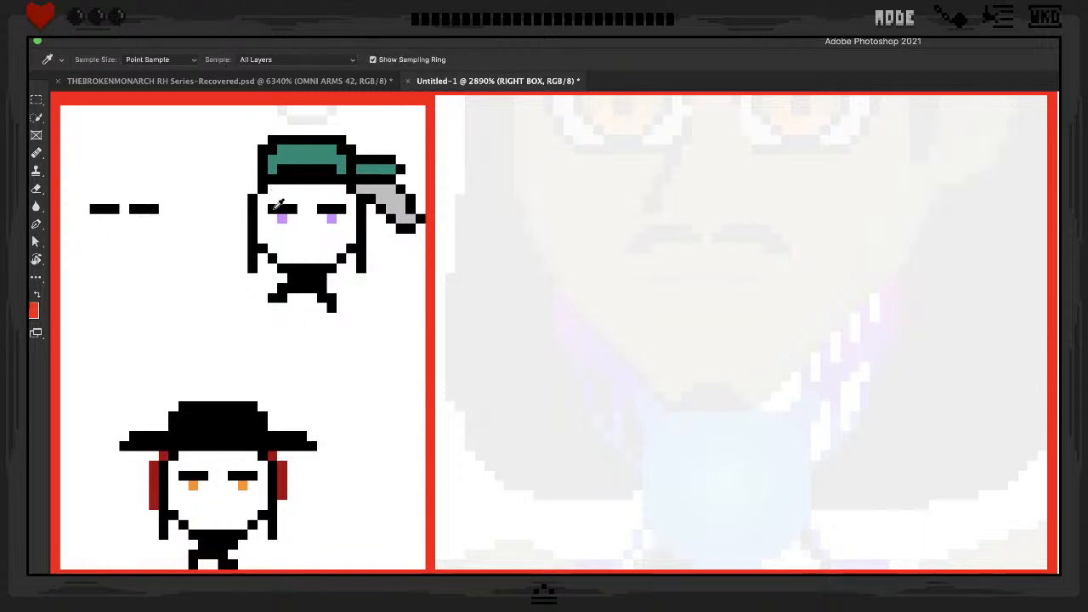
pyautogui.click(283, 218)
pyautogui.press('b')
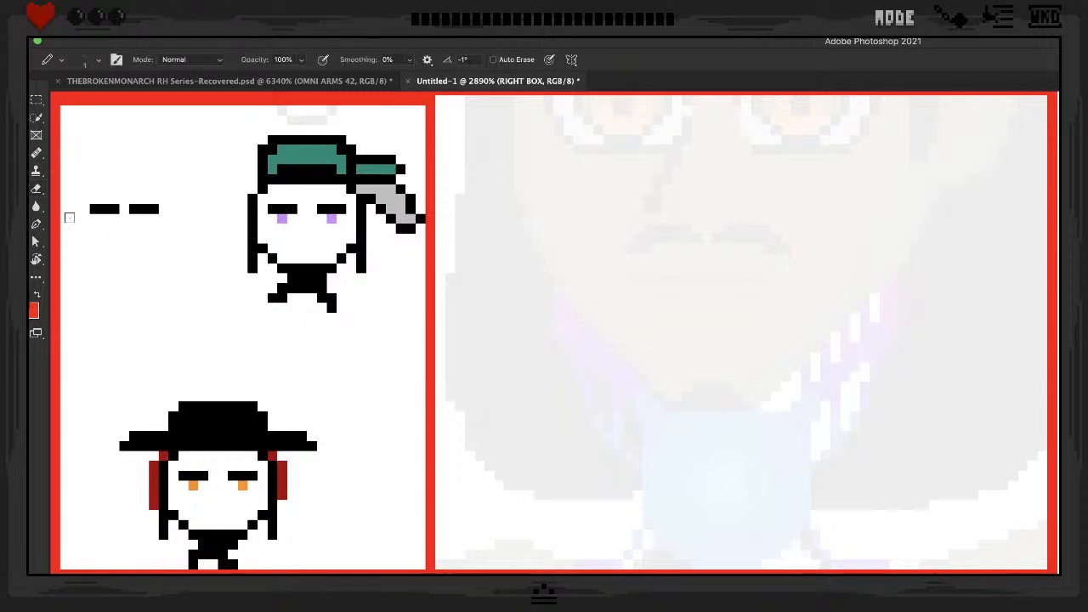
pyautogui.click(104, 219)
pyautogui.click(144, 219)
pyautogui.press('super+z')
pyautogui.press('super+z')
pyautogui.click(95, 218)
pyautogui.click(135, 219)
pyautogui.press('super+z')
pyautogui.press('super+z')
# Try the purple pupils under the right ends of both dashes, then centred one pixel lower, undoing each placement
pyautogui.click(114, 218)
pyautogui.click(153, 219)
pyautogui.press('super+z')
pyautogui.press('super+z')
pyautogui.click(104, 228)
pyautogui.click(143, 228)
pyautogui.press('super+z')
pyautogui.press('super+z')
# Select the right eyelid dash and raise it by one pixel
pyautogui.click(35, 100)
pyautogui.moveTo(179, 194); pyautogui.dragTo(142, 202)
pyautogui.press('v')
pyautogui.click(39, 116)
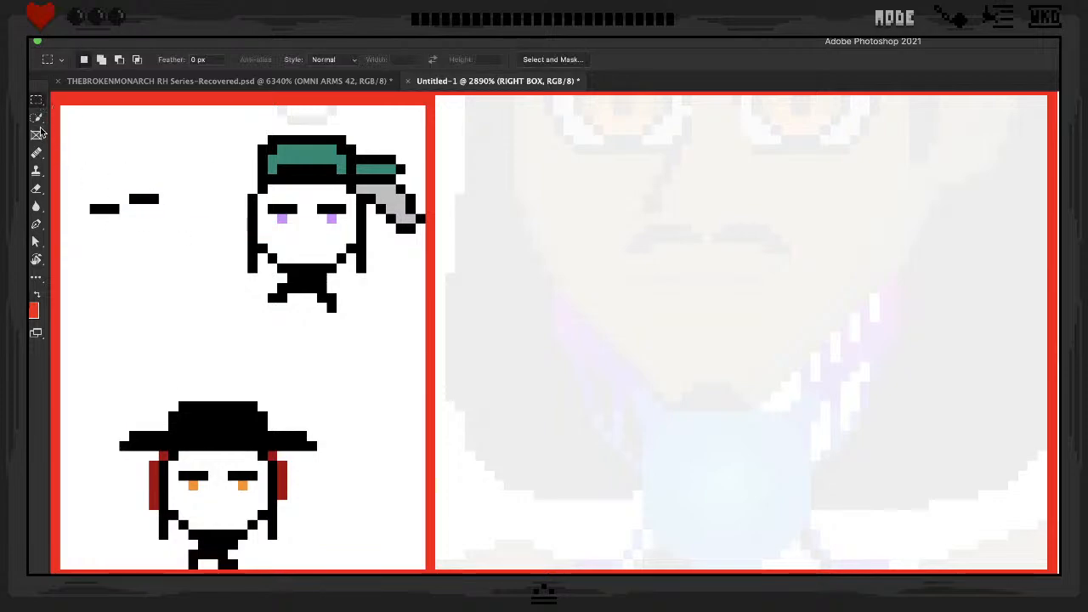
# Add a centred purple pupil under the lower dash and try a two-pixel-tall pupil at different positions under the raised dash
pyautogui.press('b')
pyautogui.click(104, 219)
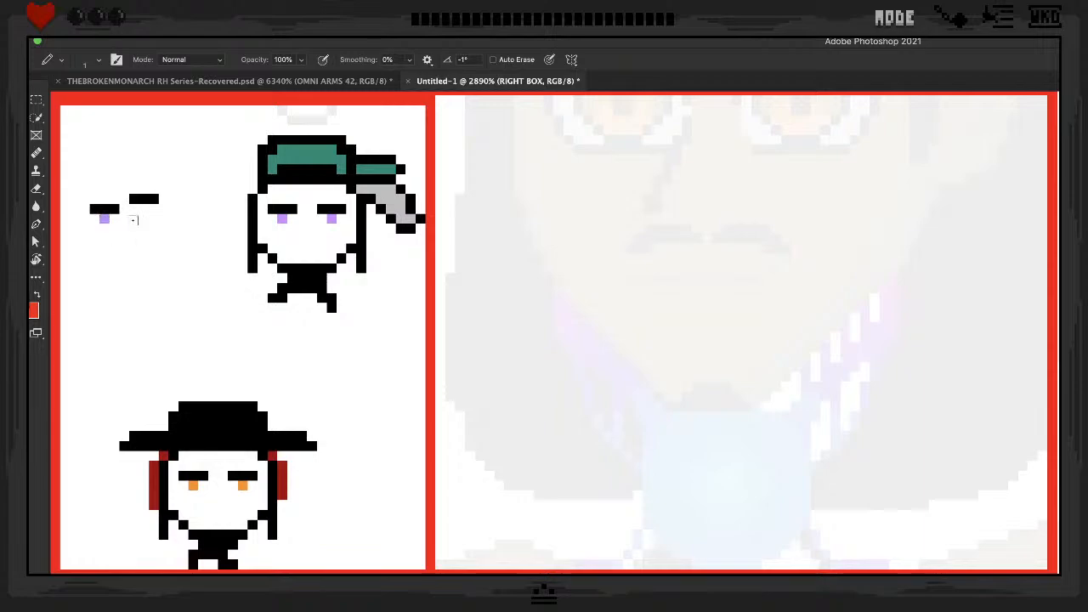
pyautogui.click(142, 219)
pyautogui.click(143, 211)
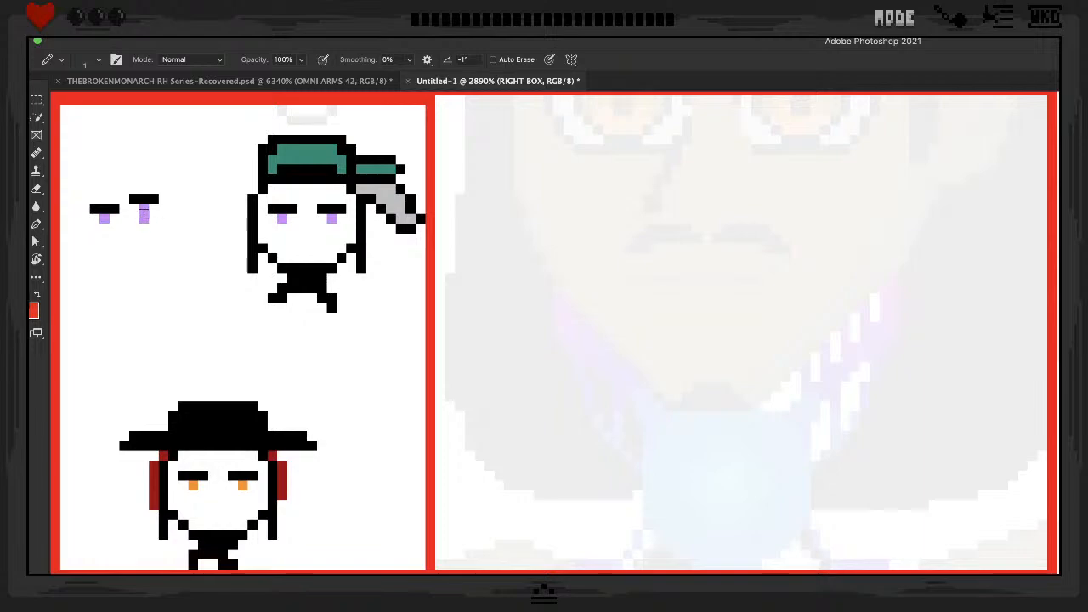
pyautogui.hotkey('ctrl', 'z')
pyautogui.hotkey('ctrl', 'z')
pyautogui.click(154, 209)
pyautogui.click(154, 218)
pyautogui.hotkey('ctrl', 'z')
pyautogui.hotkey('ctrl', 'z')
pyautogui.click(133, 210)
pyautogui.click(133, 219)
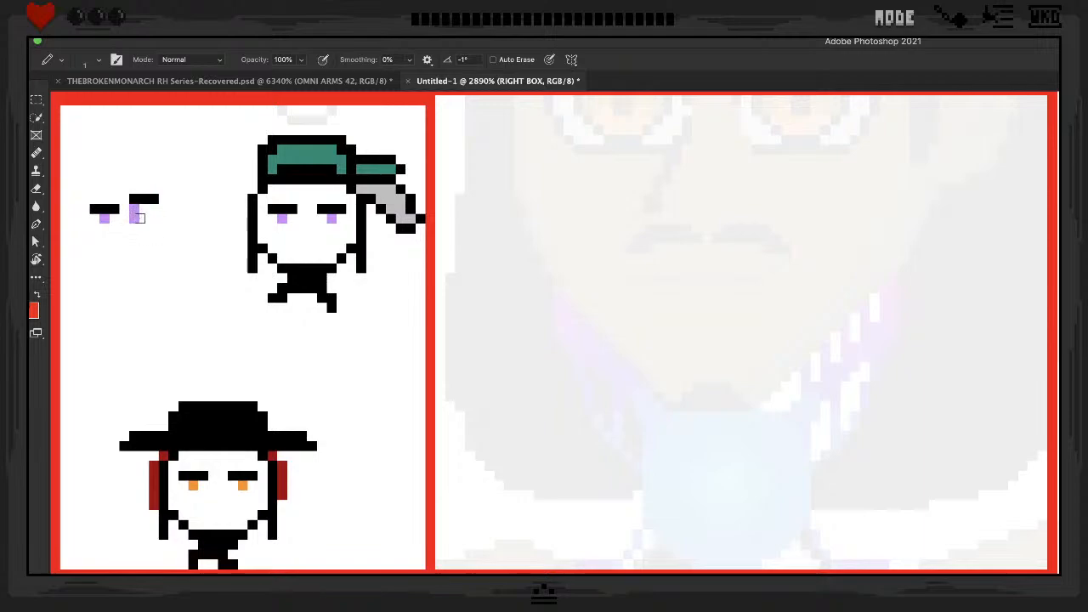
# Try aligning both purple pupils with the left ends of the uneven eyelids, then with their right ends
pyautogui.hotkey('ctrl', 'z')
pyautogui.hotkey('ctrl', 'z')
pyautogui.hotkey('ctrl', 'z')
pyautogui.click(94, 219)
pyautogui.click(134, 209)
pyautogui.click(134, 219)
pyautogui.hotkey('ctrl', 'z')
pyautogui.hotkey('ctrl', 'z')
pyautogui.hotkey('ctrl', 'z')
pyautogui.click(113, 218)
pyautogui.click(154, 209)
pyautogui.click(154, 219)
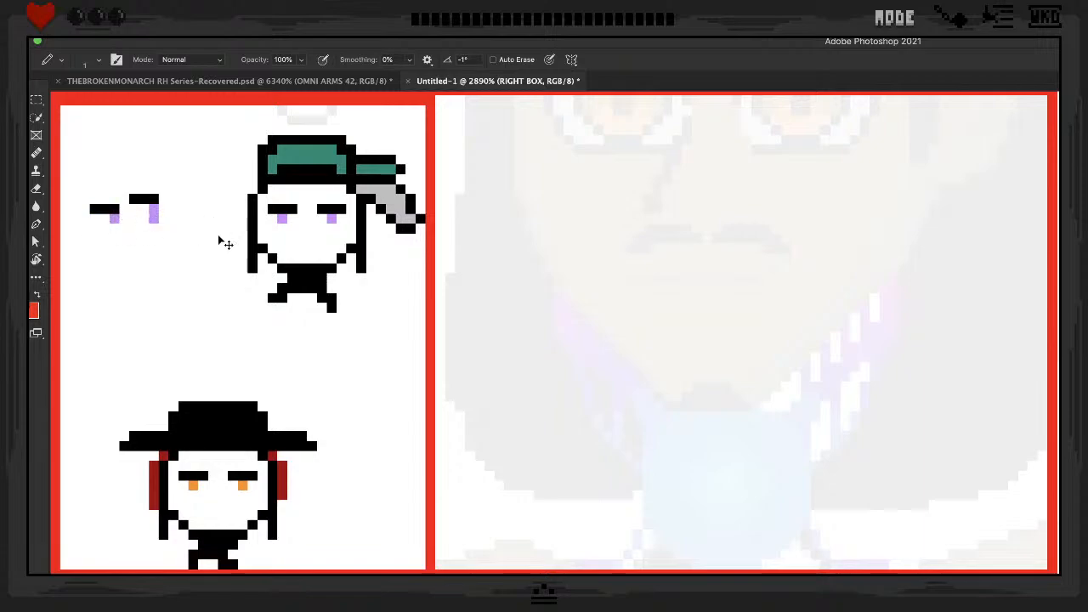
# Undo the purple pupils and the one-pixel raise of the right eyelid
pyautogui.hotkey('ctrl', 'z')
pyautogui.hotkey('ctrl', 'z')
pyautogui.hotkey('ctrl', 'z')
pyautogui.hotkey('ctrl', 'z')
pyautogui.hotkey('ctrl', 'z')
pyautogui.hotkey('ctrl', 'z')
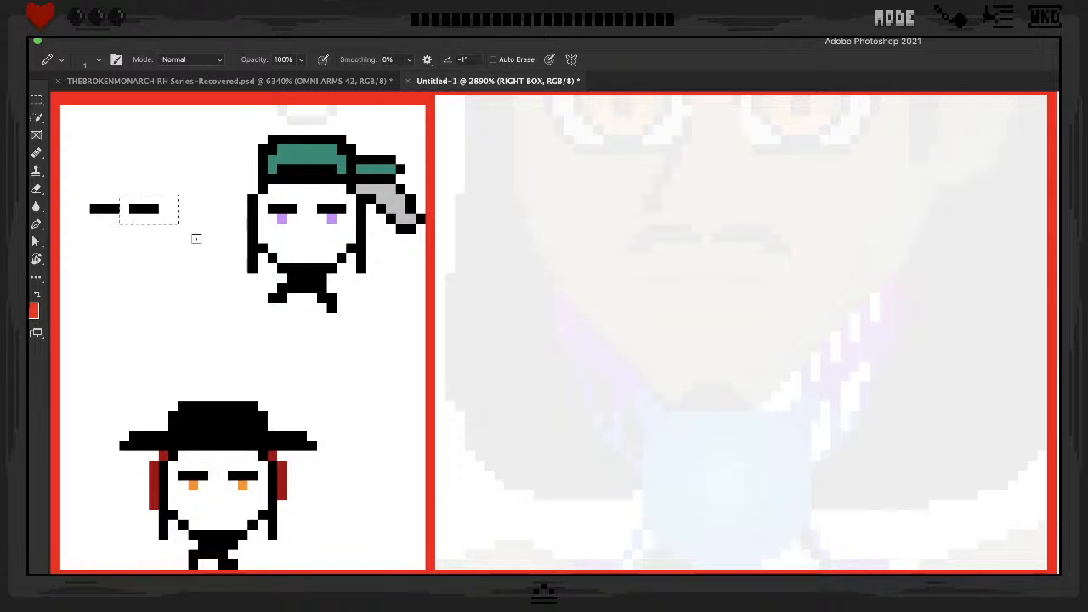
# Undo the two eyelid dashes and step through the hatted character's earlier shifts
pyautogui.hotkey('ctrl', 'z')
pyautogui.hotkey('ctrl', 'z')
pyautogui.hotkey('ctrl', 'z')
pyautogui.hotkey('ctrl', 'z')
pyautogui.hotkey('ctrl', 'z')
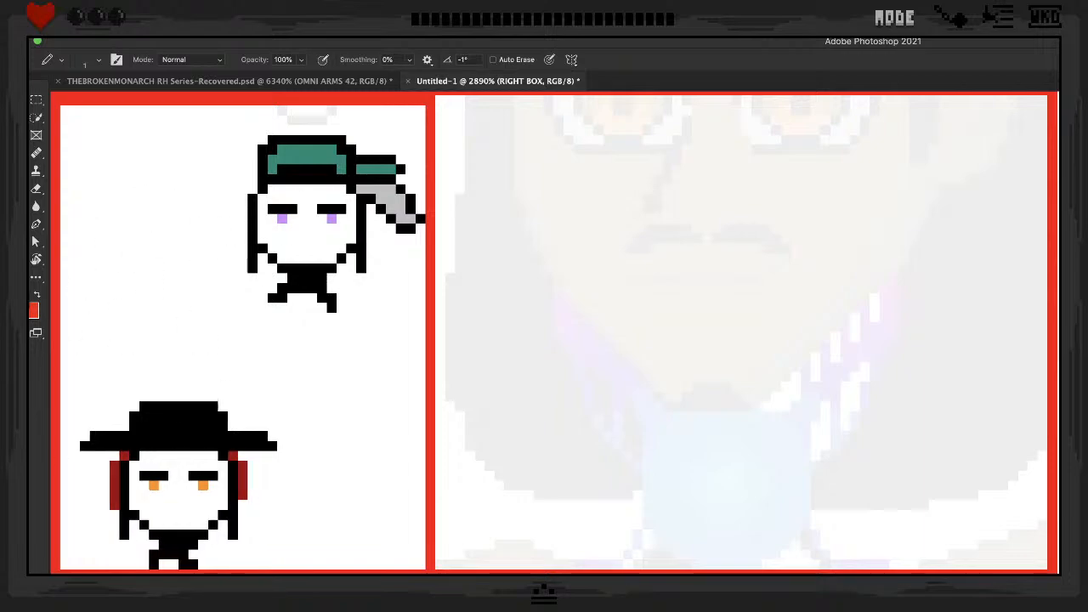
pyautogui.hotkey('ctrl', 'z')
pyautogui.hotkey('ctrl', 'z')
pyautogui.hotkey('ctrl', 'z')
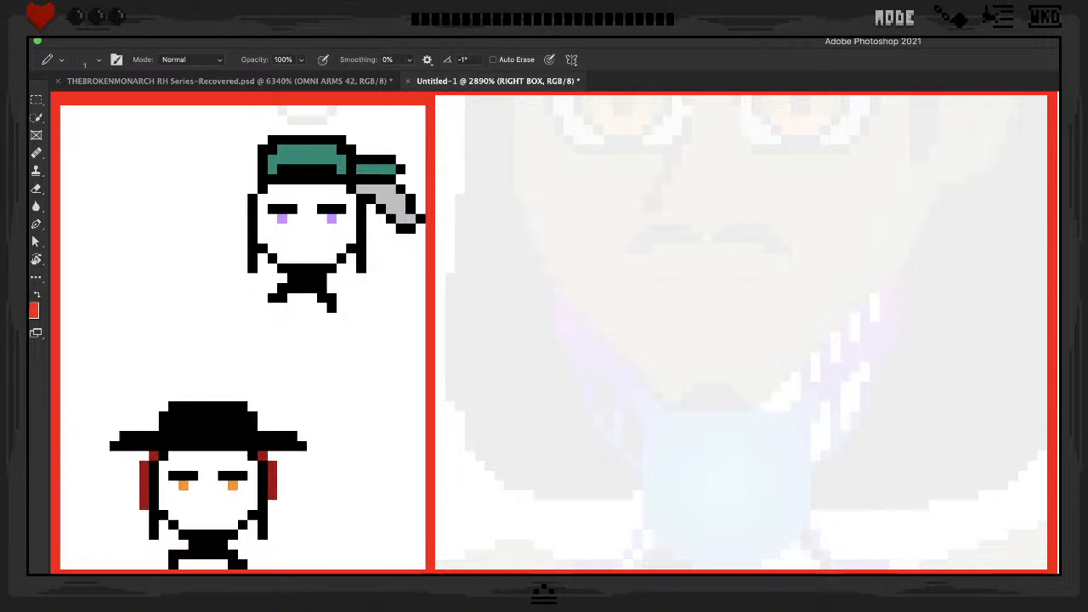
pyautogui.hotkey('ctrl', 'z')
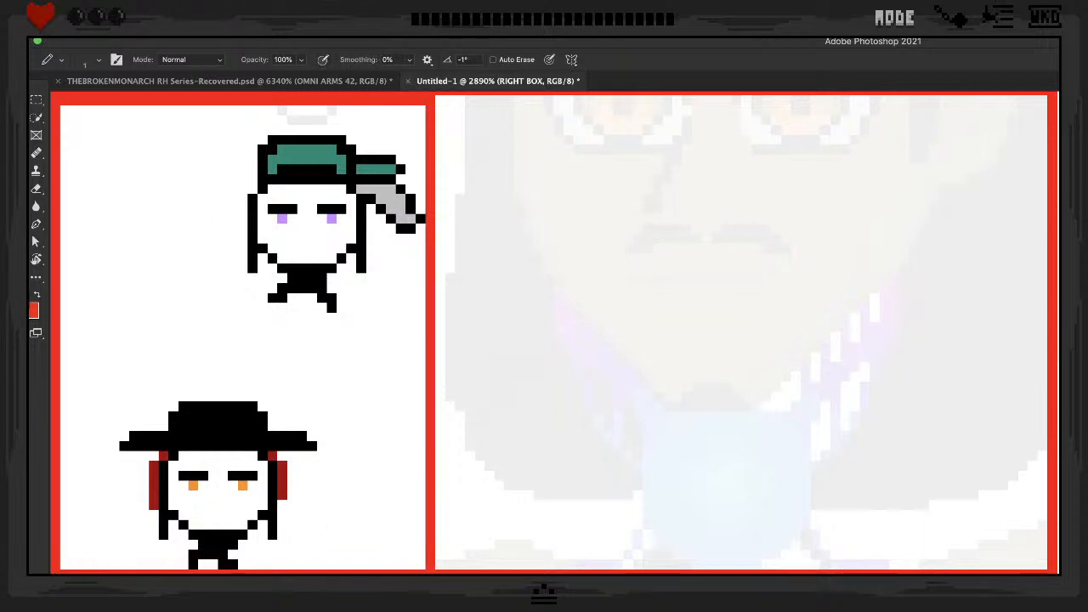
# Sample black and try drawing two 3-pixel-wide eyelid dashes over the upper left corner of the faded portrait
pyautogui.keyDown('alt'); pyautogui.click(278, 206); pyautogui.keyUp('alt')
pyautogui.click(450, 129)
pyautogui.click(462, 129)
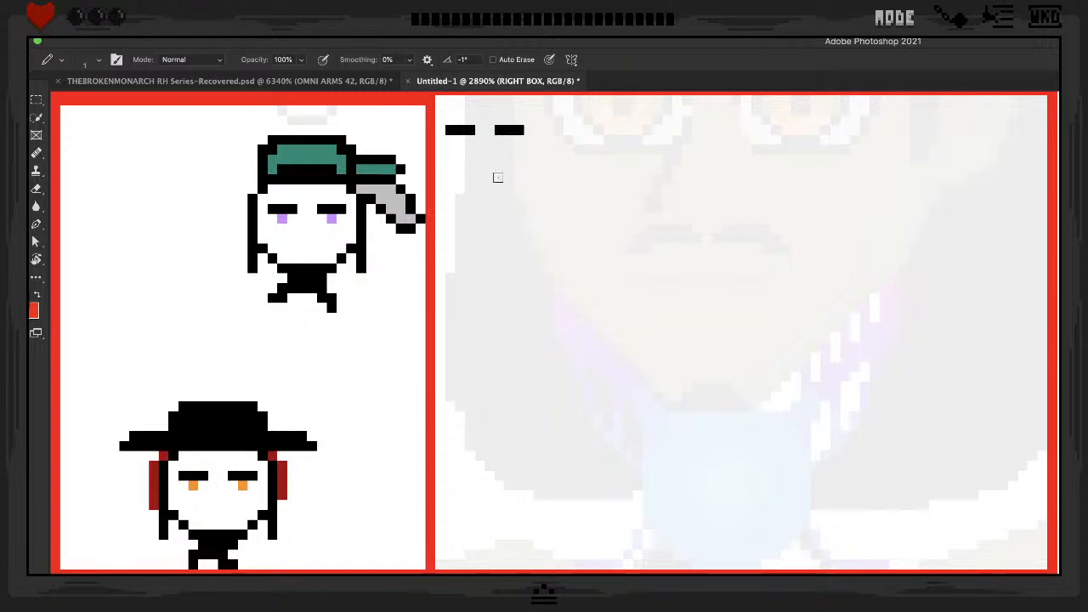
# Undo the eyelid dashes over the portrait and the hatted character's shift to the right
pyautogui.press('super+z')
pyautogui.press('super+z')
pyautogui.press('super+z')
pyautogui.press('super+z')
pyautogui.press('super+z')
pyautogui.press('super+z')
pyautogui.press('super+z')
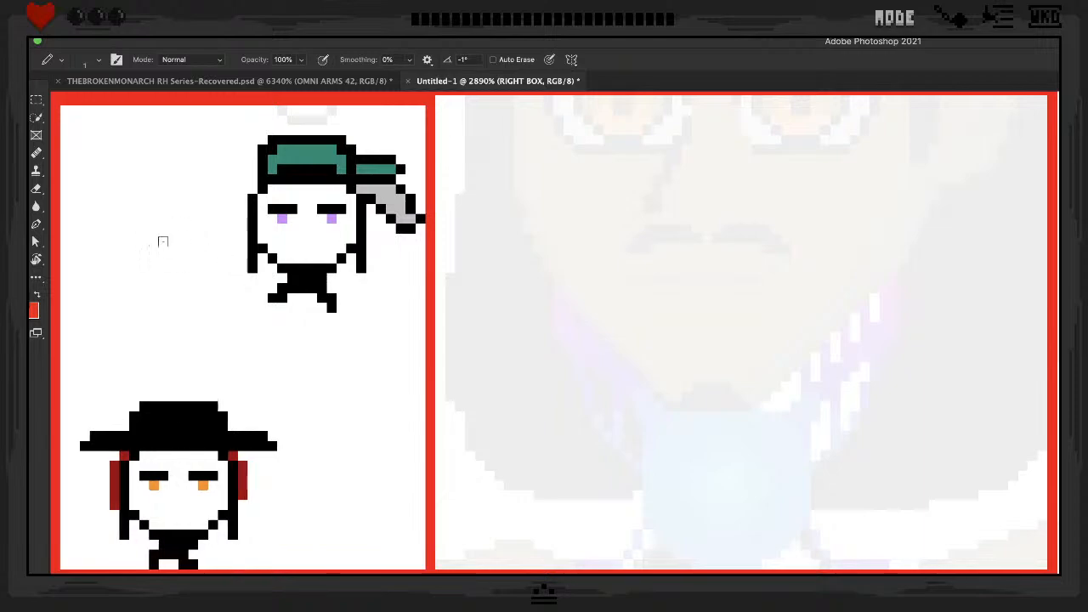
# Try drawing a black stick figure about 13 pixels tall with a small solid head over the portrait's left side
pyautogui.moveTo(519, 292)
pyautogui.mouseDown()
pyautogui.moveTo(513, 274)
pyautogui.moveTo(527, 279)
pyautogui.moveTo(507, 277)
pyautogui.mouseUp()
pyautogui.press('super+z')
pyautogui.click(518, 294)
pyautogui.moveTo(514, 308)
pyautogui.mouseDown()
pyautogui.moveTo(500, 326)
pyautogui.moveTo(517, 357)
pyautogui.moveTo(502, 374)
pyautogui.moveTo(529, 378)
pyautogui.mouseUp()
pyautogui.click(532, 311)
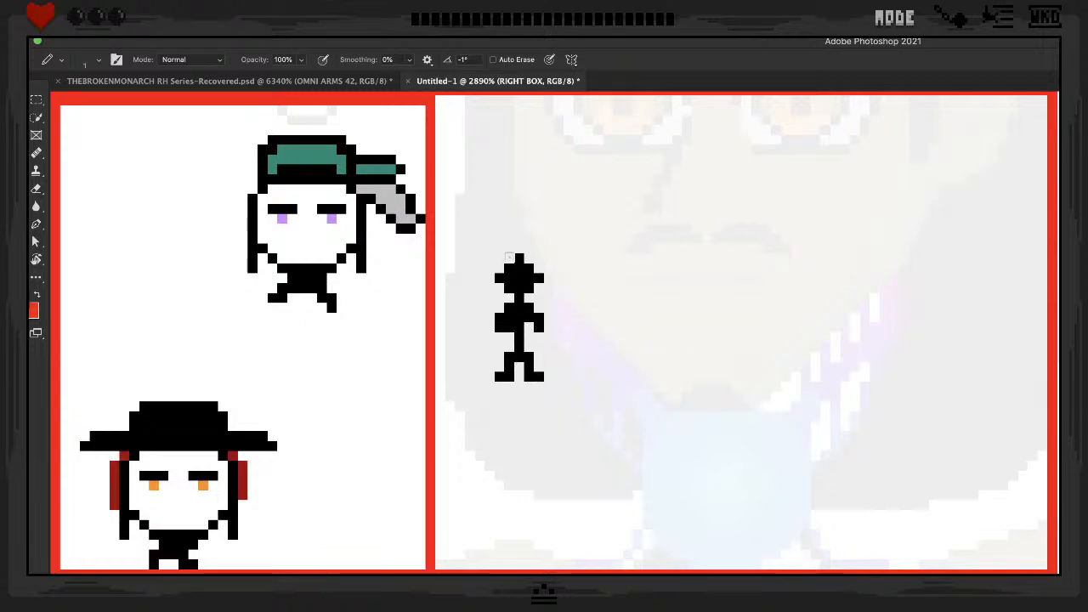
pyautogui.moveTo(510, 256)
pyautogui.mouseDown()
pyautogui.moveTo(500, 259)
pyautogui.moveTo(540, 260)
pyautogui.moveTo(549, 288)
pyautogui.moveTo(599, 278)
pyautogui.mouseUp()
# Undo the small stick figure's limbs and details back to its solid 3-by-3-pixel head
pyautogui.hotkey('ctrl', 'z')
pyautogui.hotkey('ctrl', 'z')
pyautogui.hotkey('ctrl', 'z')
pyautogui.hotkey('ctrl', 'z')
pyautogui.hotkey('ctrl', 'z')
pyautogui.hotkey('ctrl', 'z')
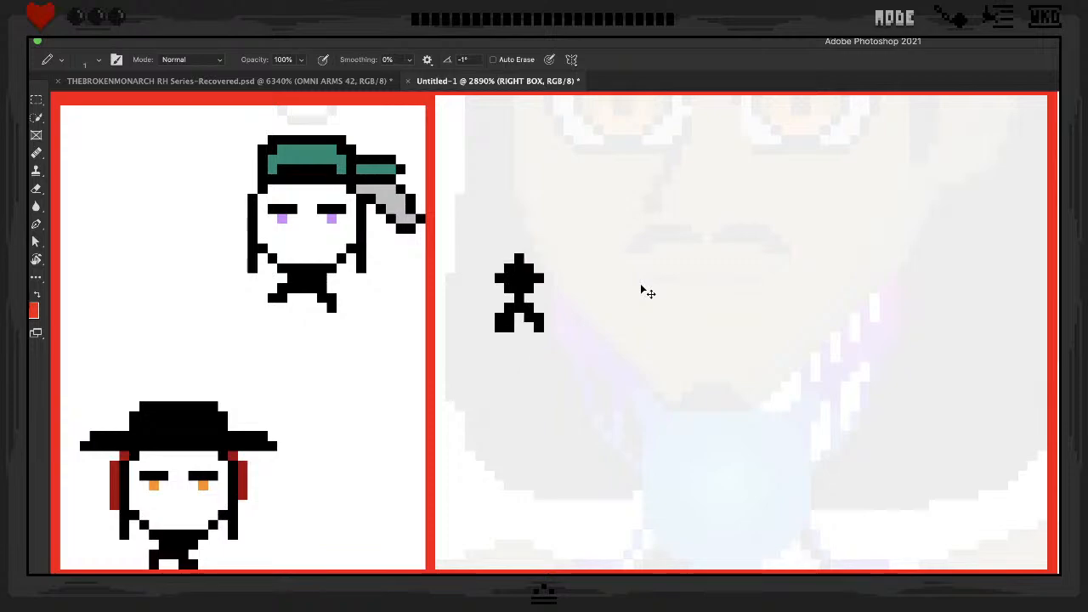
pyautogui.hotkey('ctrl', 'z')
pyautogui.hotkey('ctrl', 'z')
pyautogui.hotkey('ctrl', 'z')
pyautogui.hotkey('ctrl', 'z')
pyautogui.hotkey('ctrl', 'z')
pyautogui.hotkey('ctrl', 'z')
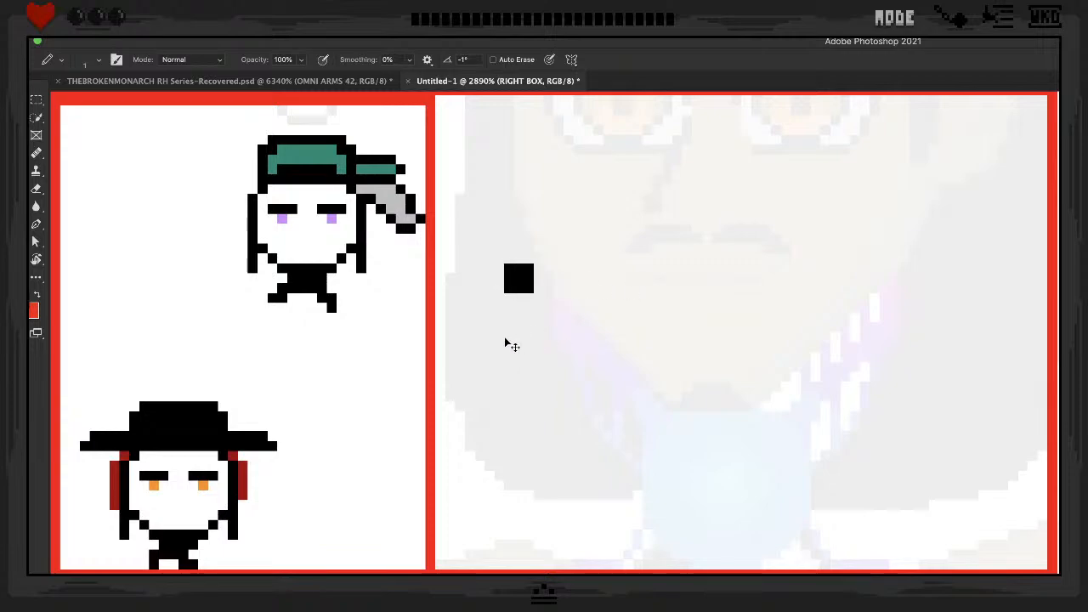
# Try drawing a larger stick figure about 17 pixels tall, with an outlined round head, over the portrait's left side
pyautogui.moveTo(516, 324)
pyautogui.mouseDown()
pyautogui.moveTo(490, 298)
pyautogui.moveTo(517, 282)
pyautogui.moveTo(537, 306)
pyautogui.moveTo(502, 324)
pyautogui.moveTo(520, 336)
pyautogui.moveTo(509, 336)
pyautogui.moveTo(509, 381)
pyautogui.mouseUp()
pyautogui.moveTo(499, 342)
pyautogui.mouseDown()
pyautogui.moveTo(481, 368)
pyautogui.moveTo(528, 342)
pyautogui.moveTo(539, 377)
pyautogui.moveTo(499, 389)
pyautogui.moveTo(481, 437)
pyautogui.mouseUp()
pyautogui.moveTo(515, 370); pyautogui.dragTo(538, 432)
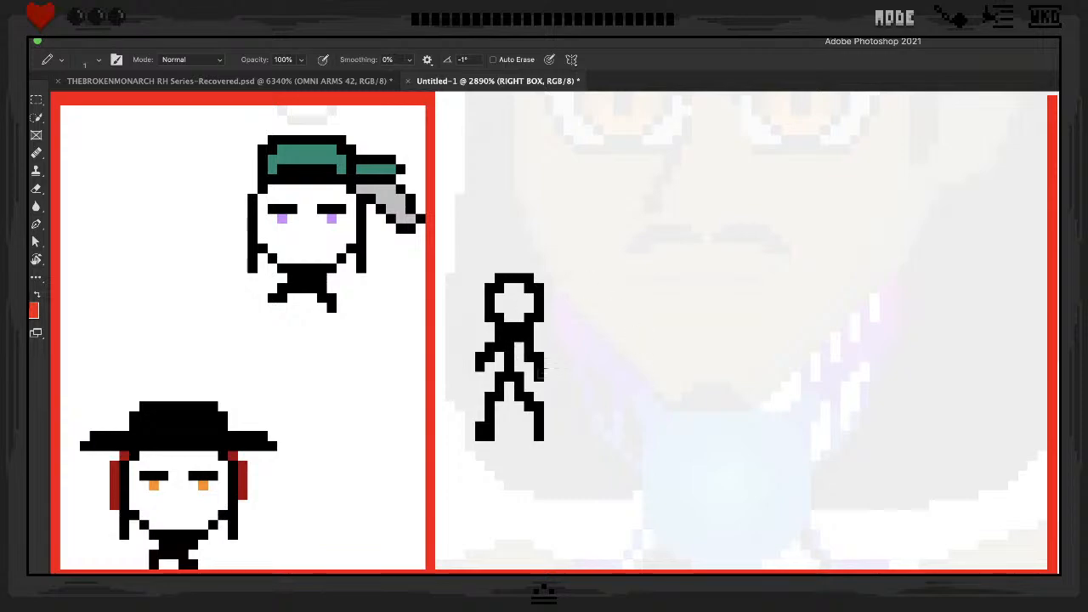
# Undo every stroke of the larger stick figure over the portrait
pyautogui.hotkey('ctrl', 'z')
pyautogui.hotkey('ctrl', 'z')
pyautogui.hotkey('ctrl', 'z')
pyautogui.hotkey('ctrl', 'z')
pyautogui.hotkey('ctrl', 'z')
pyautogui.hotkey('ctrl', 'z')
pyautogui.hotkey('ctrl', 'z')
pyautogui.hotkey('ctrl', 'z')
pyautogui.hotkey('ctrl', 'z')
pyautogui.hotkey('ctrl', 'z')
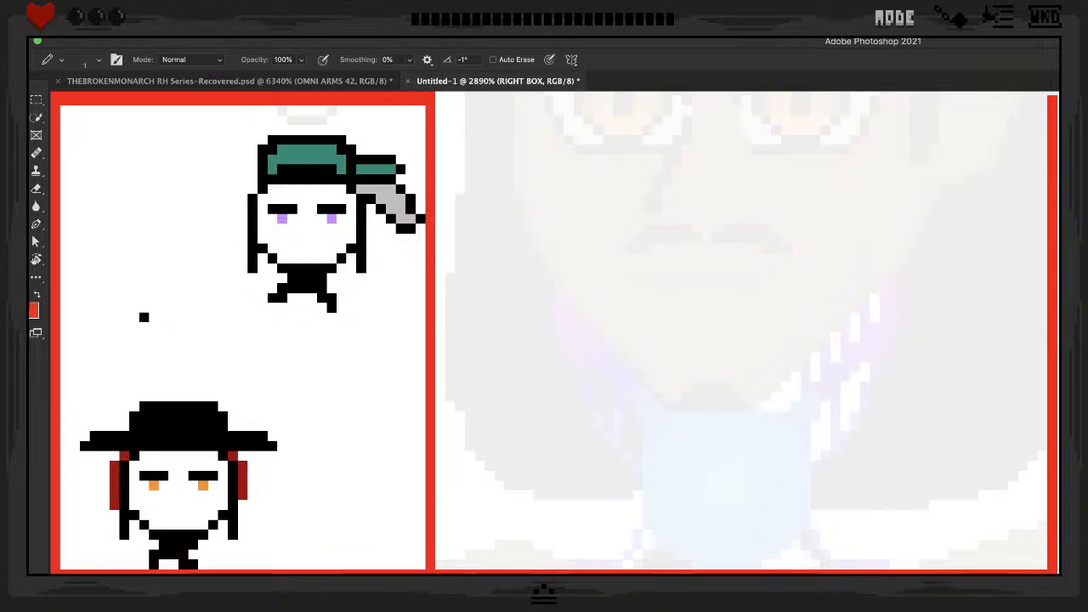
# Try drawing a wide black face outline with eyelids and black pupils in the empty space above the hatted character
pyautogui.moveTo(144, 317); pyautogui.dragTo(206, 317)
pyautogui.click(202, 326)
pyautogui.click(154, 327)
pyautogui.moveTo(177, 356)
pyautogui.mouseDown()
pyautogui.moveTo(123, 344)
pyautogui.moveTo(154, 287)
pyautogui.moveTo(235, 298)
pyautogui.moveTo(240, 322)
pyautogui.moveTo(178, 357)
pyautogui.mouseUp()
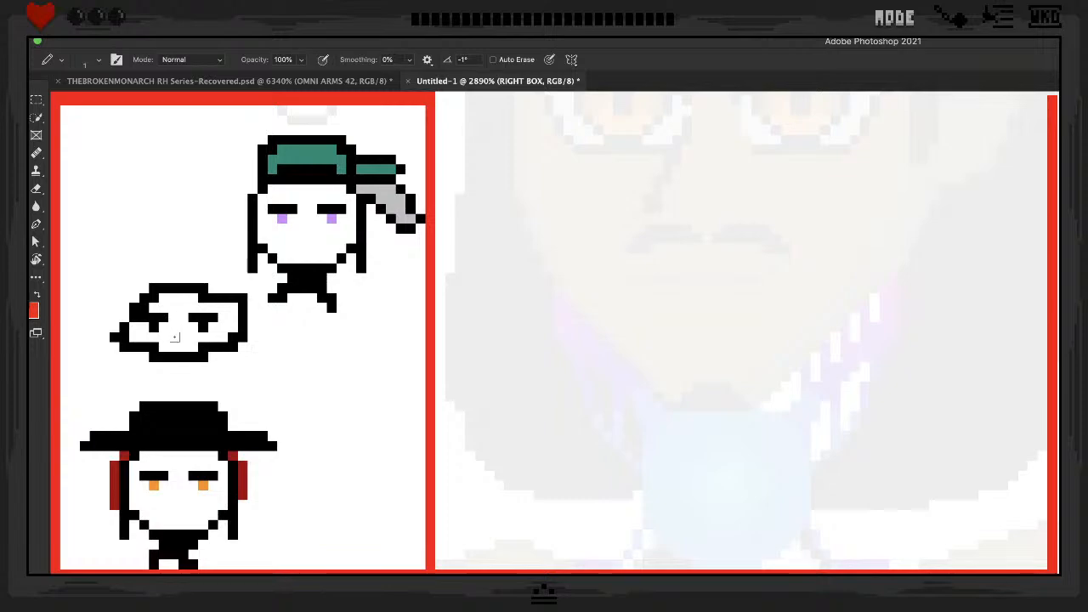
# Undo the wide face outline, its pupils and both eyelid dashes
pyautogui.hotkey('ctrl', 'z')
pyautogui.hotkey('ctrl', 'z')
pyautogui.hotkey('ctrl', 'z')
pyautogui.hotkey('ctrl', 'z')
pyautogui.hotkey('ctrl', 'z')
pyautogui.hotkey('ctrl', 'z')
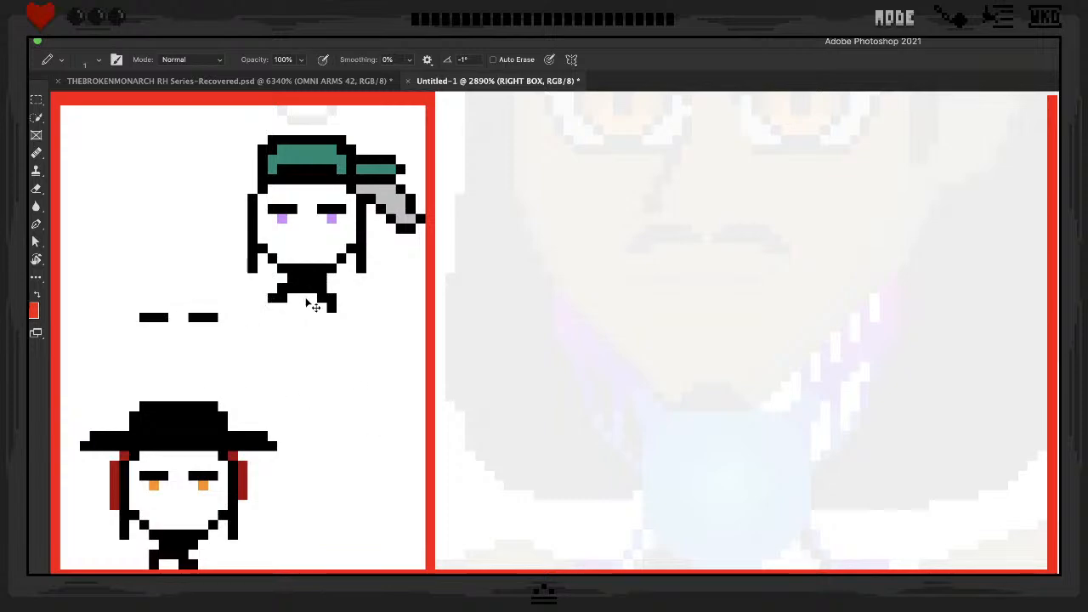
pyautogui.hotkey('ctrl', 'z')
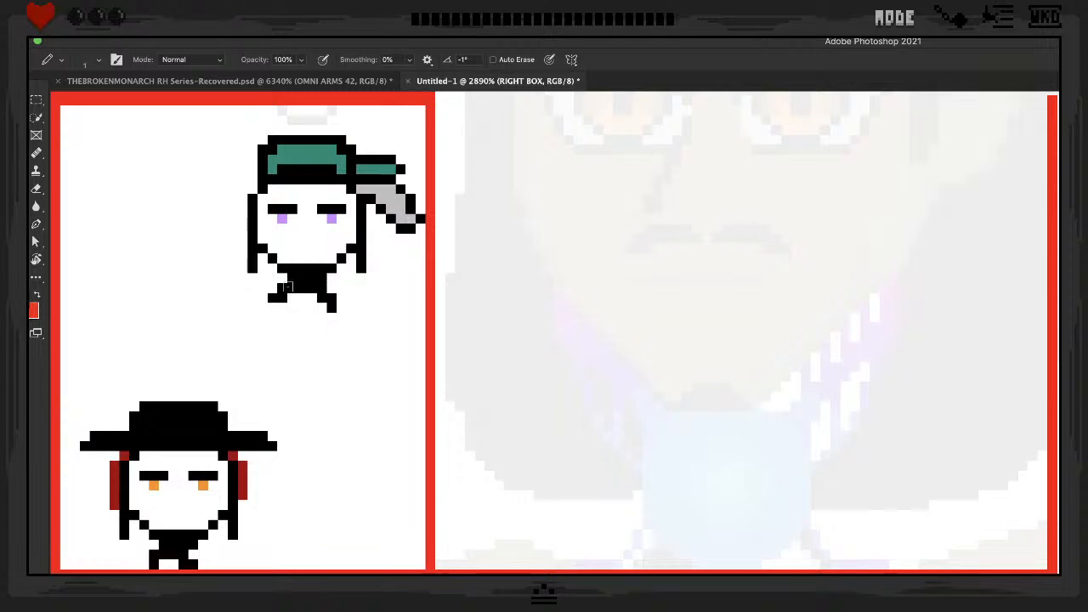
# Try drawing a black torso outline, two legs and two outstretched arms beneath the capped character's head
pyautogui.moveTo(285, 275)
pyautogui.mouseDown()
pyautogui.moveTo(281, 316)
pyautogui.moveTo(309, 340)
pyautogui.moveTo(322, 292)
pyautogui.mouseUp()
pyautogui.moveTo(299, 338)
pyautogui.mouseDown()
pyautogui.moveTo(270, 366)
pyautogui.moveTo(285, 379)
pyautogui.mouseUp()
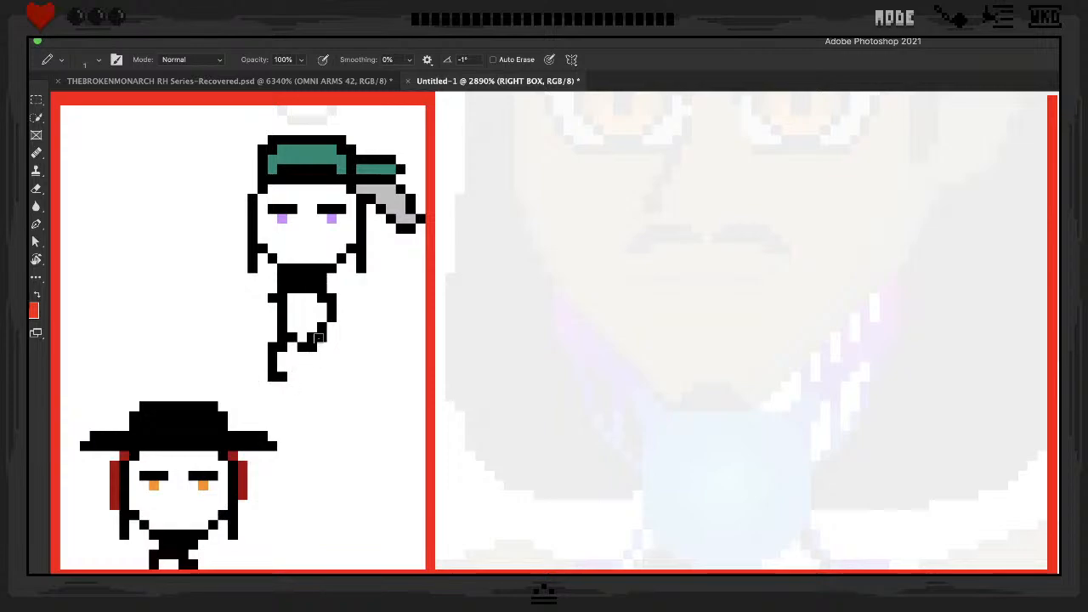
pyautogui.moveTo(321, 335); pyautogui.dragTo(342, 391)
pyautogui.moveTo(284, 297)
pyautogui.mouseDown()
pyautogui.moveTo(256, 293)
pyautogui.moveTo(243, 318)
pyautogui.mouseUp()
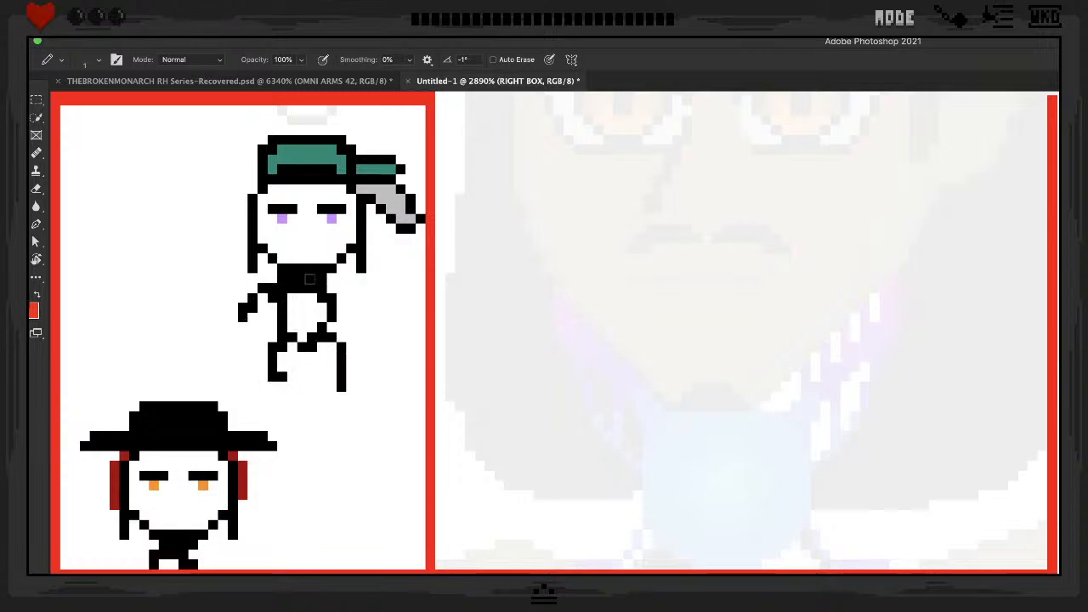
pyautogui.moveTo(327, 287); pyautogui.dragTo(360, 308)
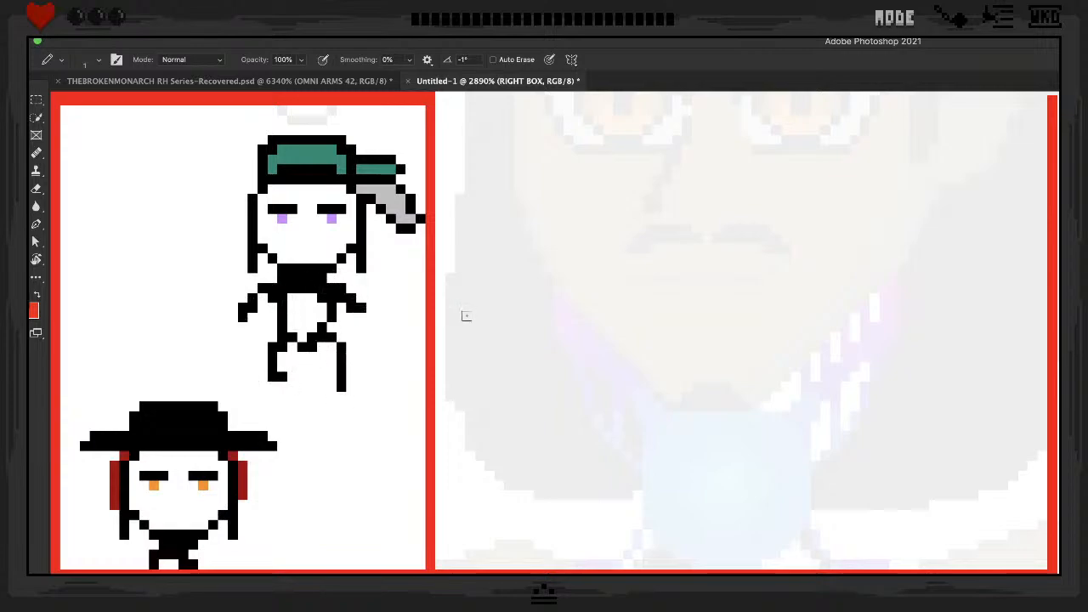
# Undo the torso, legs and arms beneath the capped character's head
pyautogui.hotkey('ctrl', 'z')
pyautogui.hotkey('ctrl', 'z')
pyautogui.hotkey('ctrl', 'z')
pyautogui.hotkey('ctrl', 'z')
pyautogui.hotkey('ctrl', 'z')
pyautogui.hotkey('ctrl', 'z')
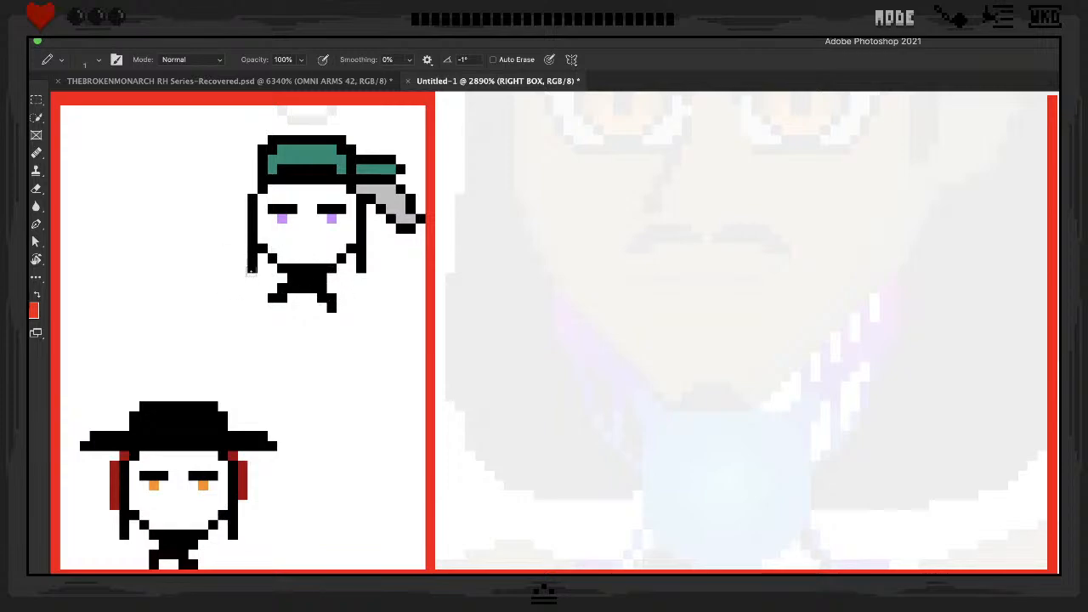
# Try drawing a small black arm-like shape at the lower end of the capped character's left hair strand
pyautogui.click(251, 270)
pyautogui.moveTo(263, 273)
pyautogui.mouseDown()
pyautogui.moveTo(242, 273)
pyautogui.moveTo(232, 297)
pyautogui.moveTo(237, 270)
pyautogui.mouseUp()
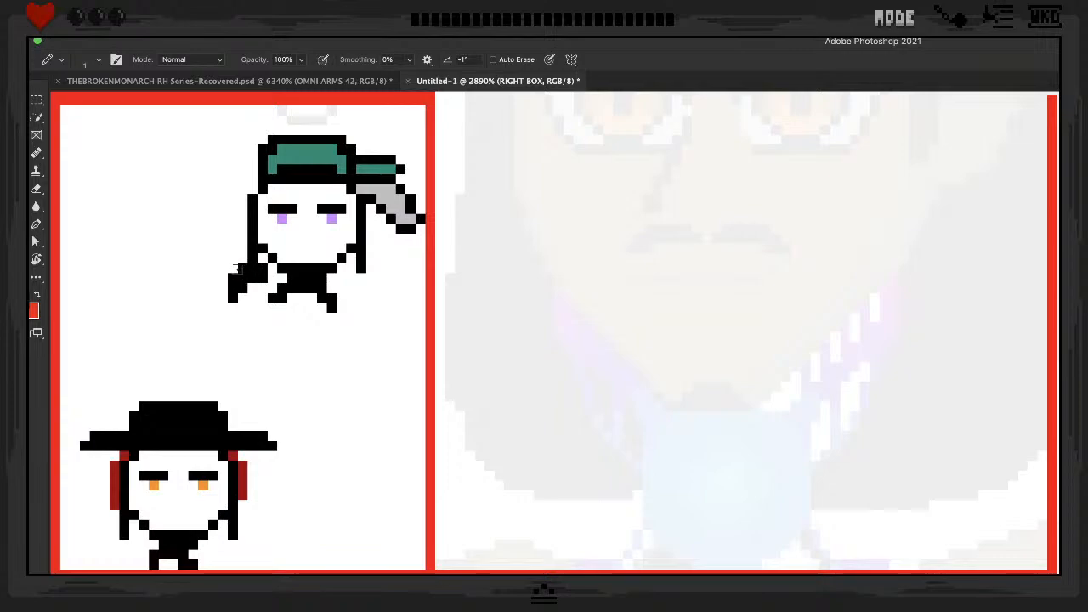
pyautogui.click(233, 259)
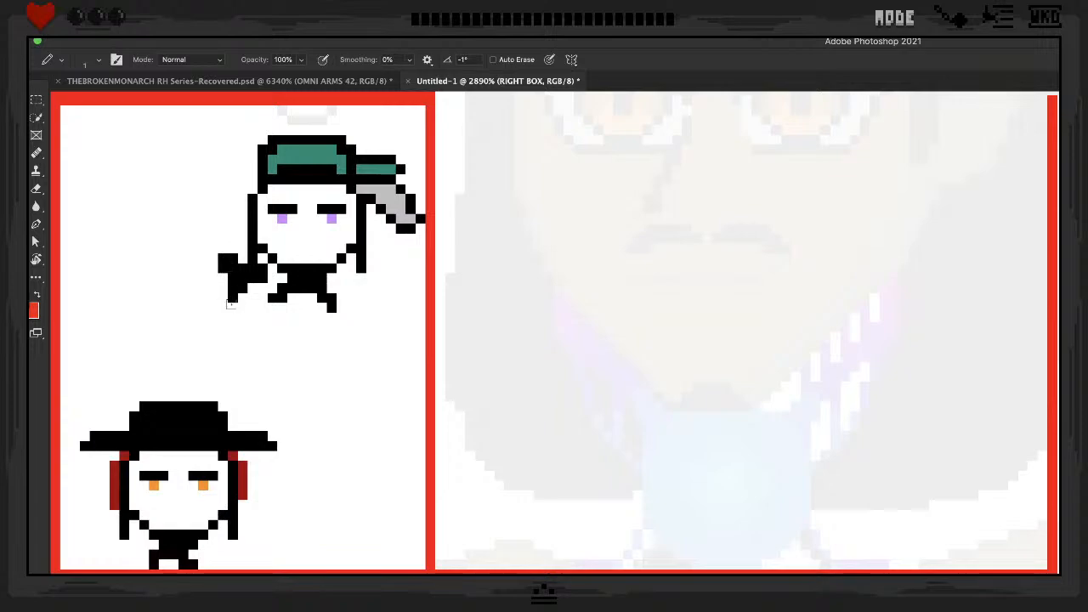
pyautogui.moveTo(230, 304); pyautogui.dragTo(232, 314)
# Undo the black shape beside the capped character and step back and forth through the red frame's edits
pyautogui.hotkey('ctrl', 'z')
pyautogui.hotkey('ctrl', 'z')
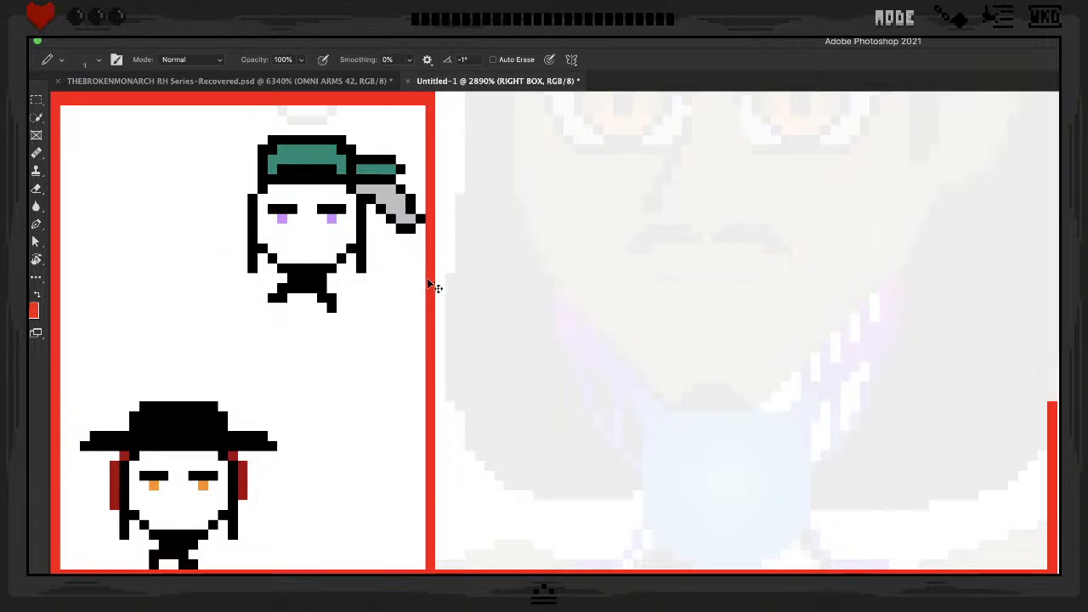
pyautogui.scroll(2, 427, 287)
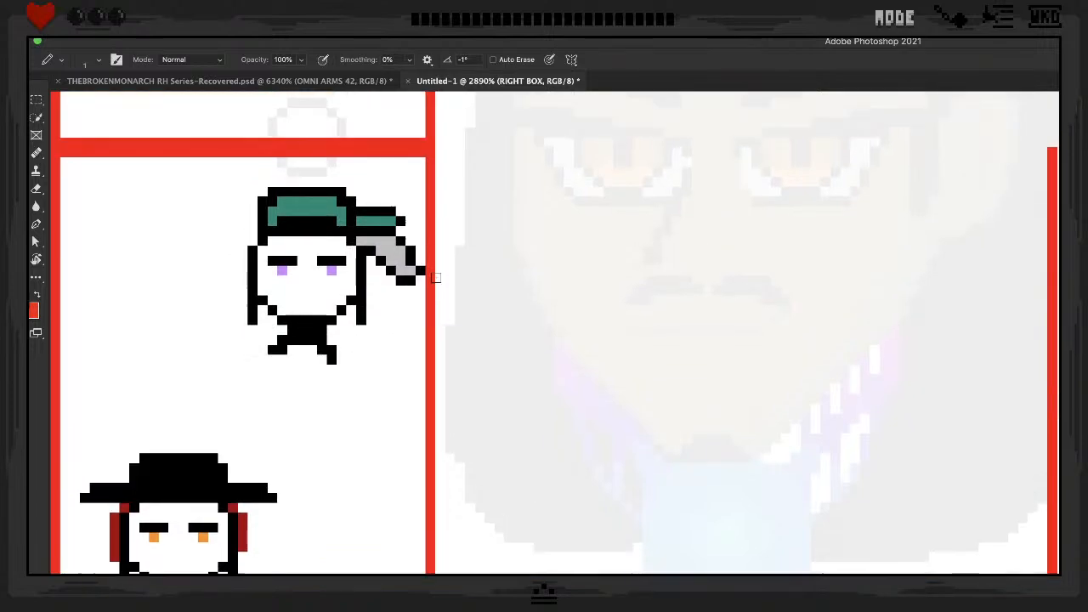
pyautogui.hotkey('ctrl', 'shift', 'z')
pyautogui.hotkey('ctrl', 'z')
pyautogui.scroll(-2, 435, 278)
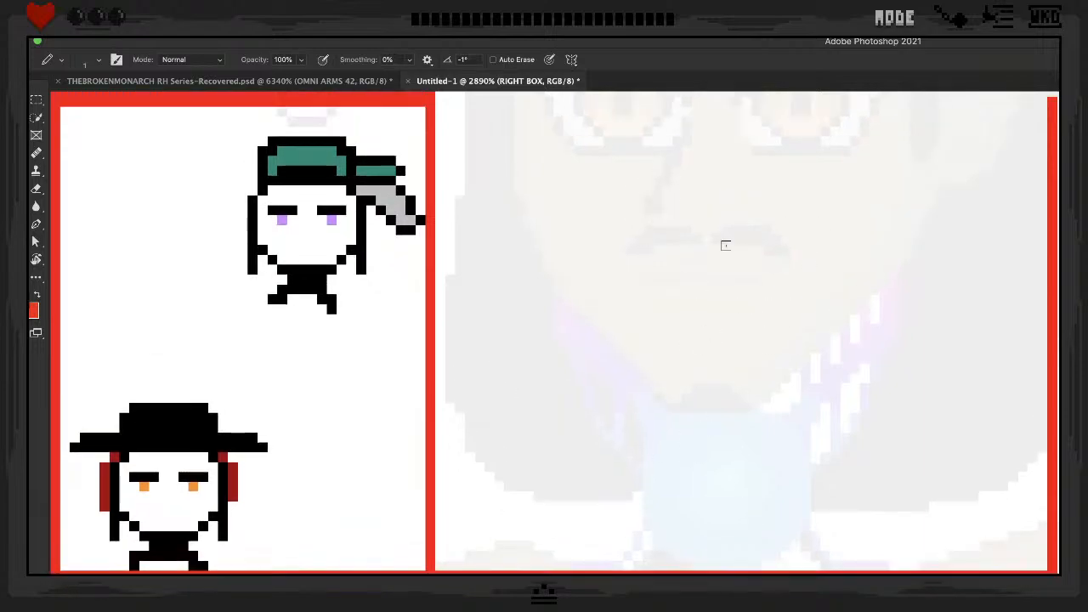
# Switch to the THEBROKENMONARCH RH Series-Recovered.psd document and examine the brown area with orange pixels
pyautogui.click(306, 81)
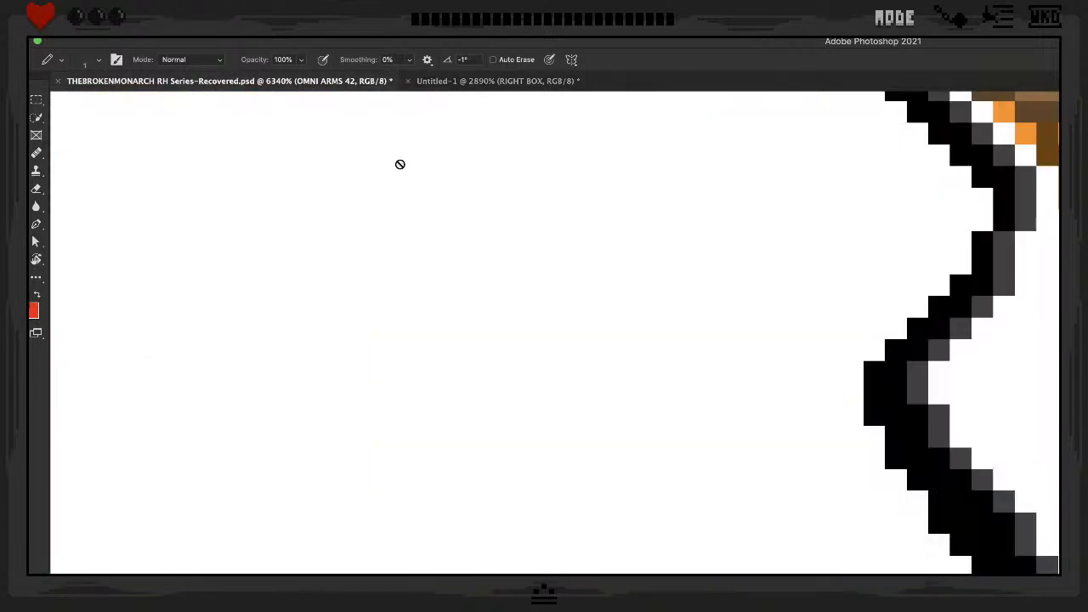
pyautogui.hscroll(3, 564, 278)
pyautogui.hscroll(10, 567, 277)
pyautogui.scroll(3, 567, 277)
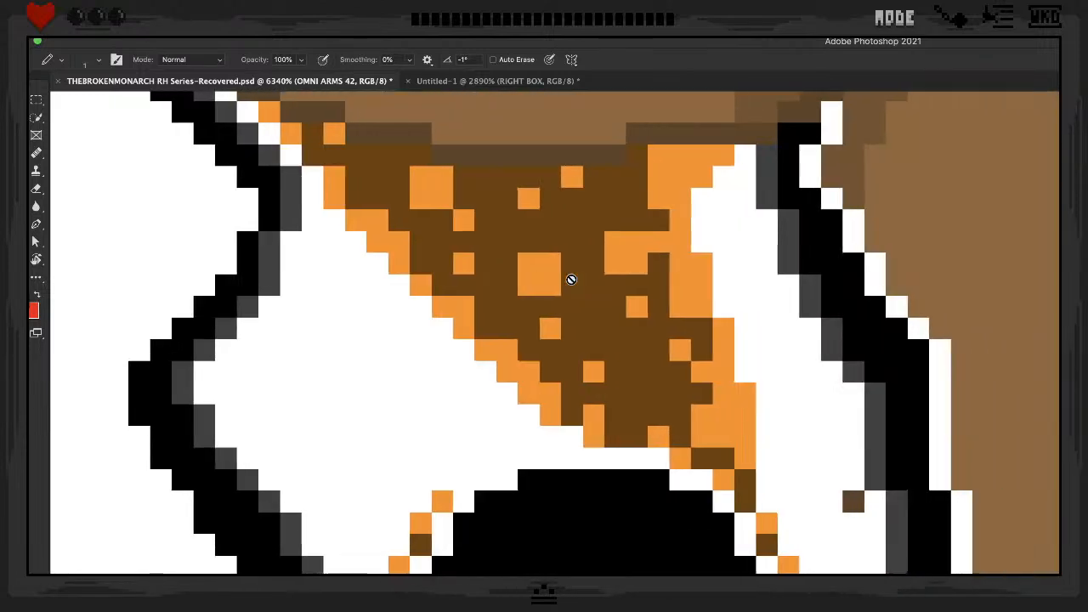
# Examine the series artwork's torso shading, colored neck details and black hair at pixel level
pyautogui.scroll(10, 542, 296)
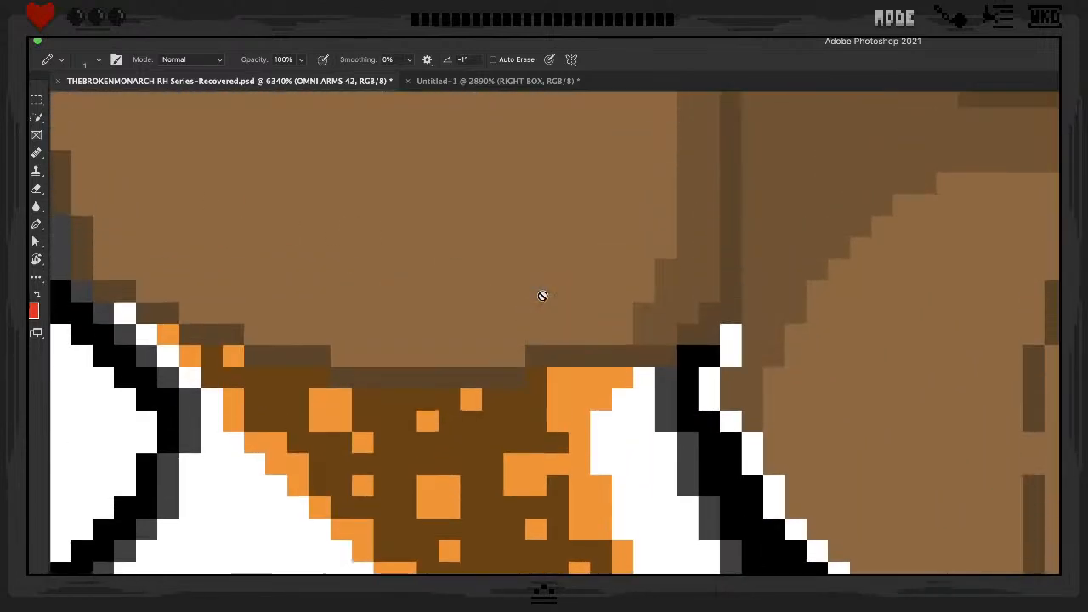
pyautogui.scroll(15, 542, 296)
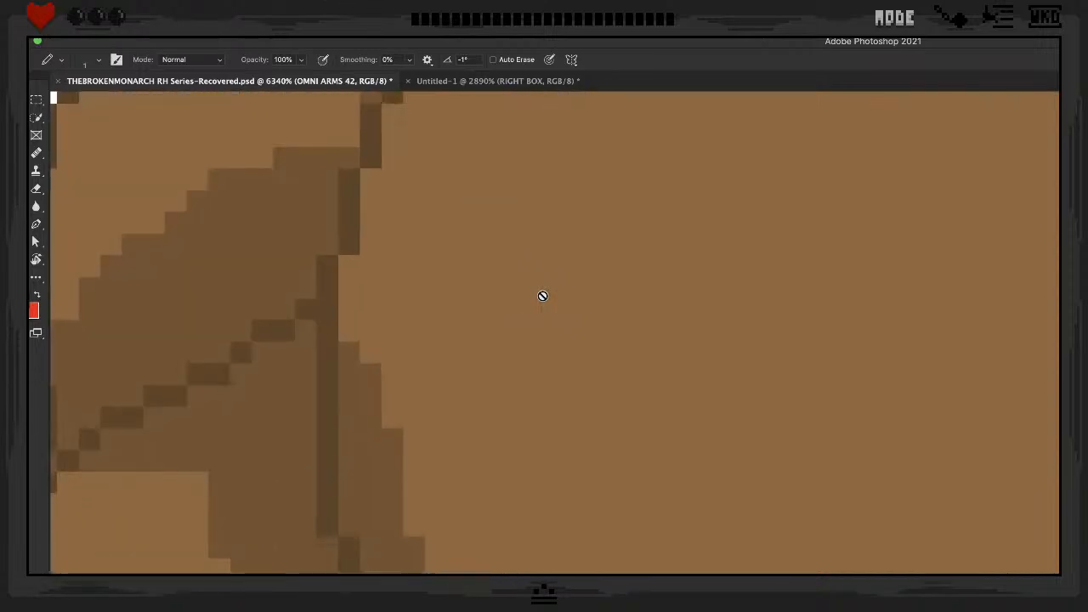
pyautogui.scroll(-15, 542, 296)
pyautogui.hscroll(5, 542, 296)
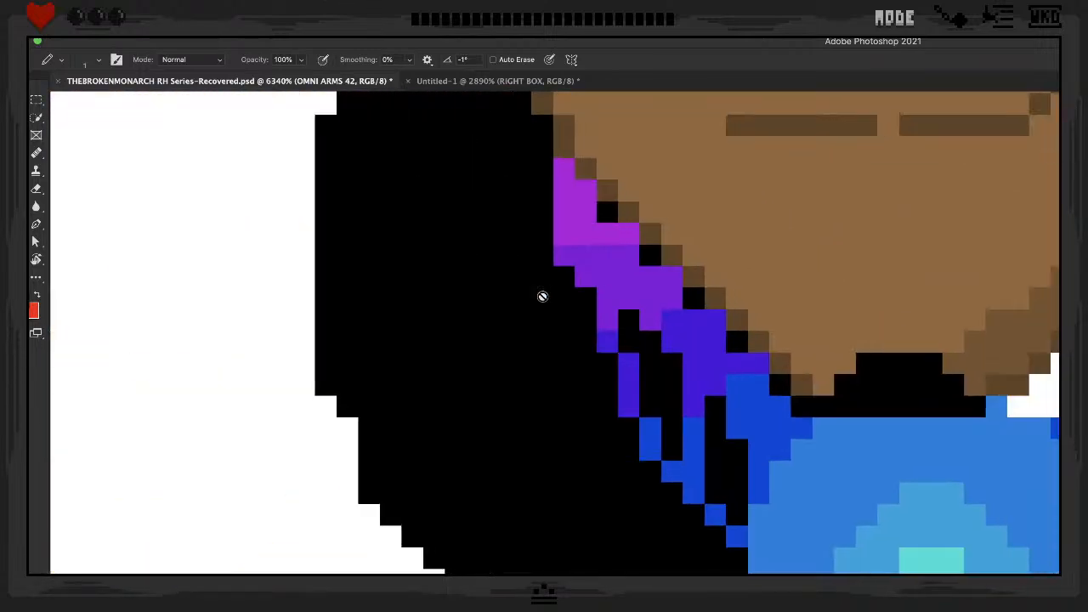
pyautogui.hscroll(-10, 543, 296)
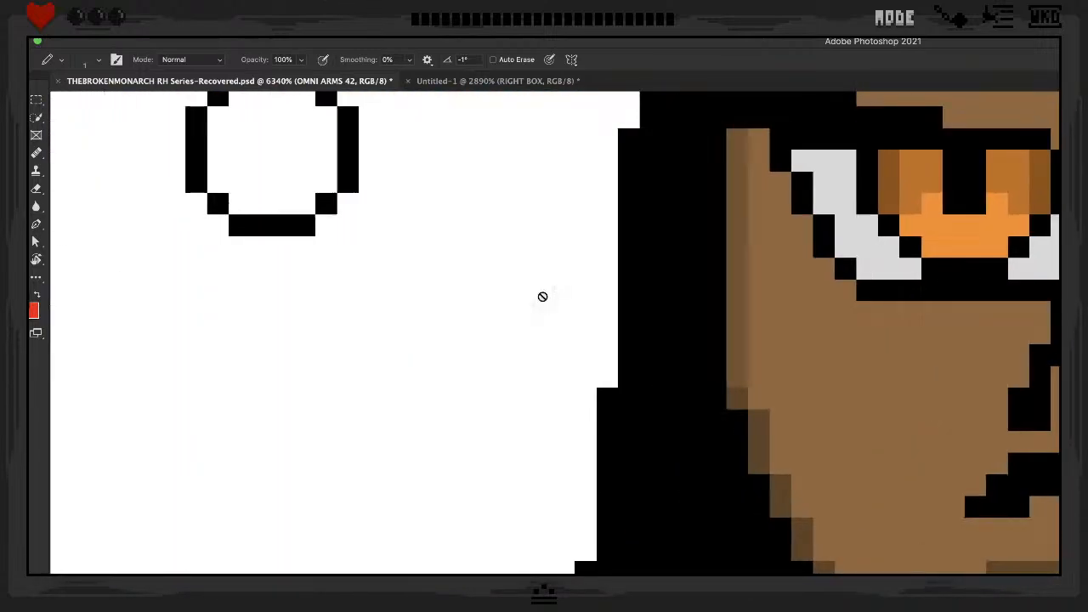
pyautogui.scroll(15, 543, 296)
pyautogui.scroll(-10, 542, 296)
pyautogui.hscroll(-10, 542, 296)
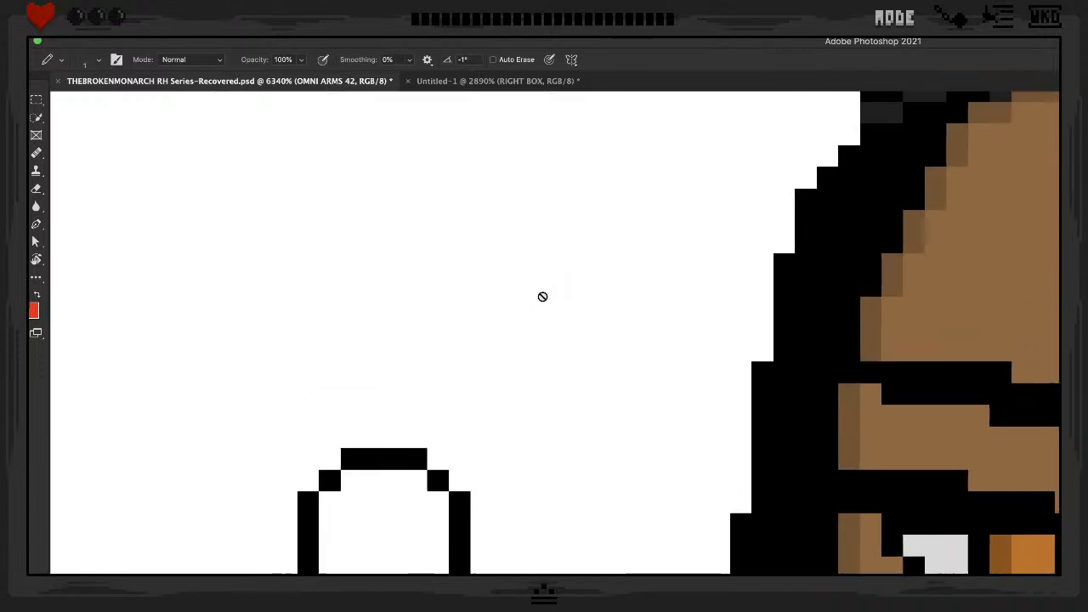
# Examine the portrait's eyes and eyebrows up close, followed by the whole face and the white strands along the body
pyautogui.hscroll(7, 542, 296)
pyautogui.scroll(5, 542, 295)
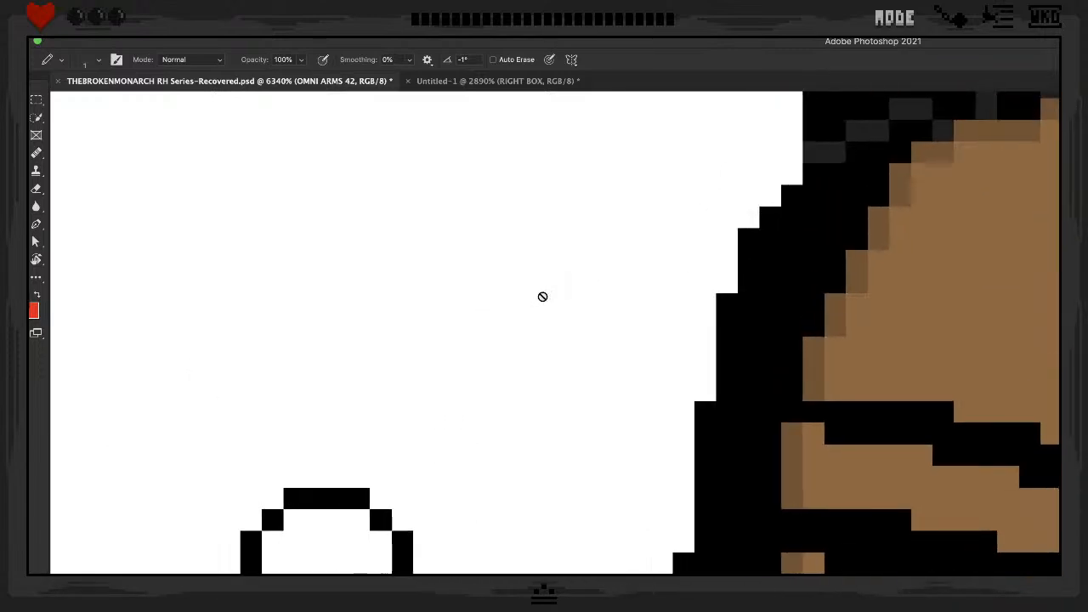
pyautogui.scroll(-3, 542, 296)
pyautogui.hscroll(10, 543, 296)
pyautogui.scroll(-5, 543, 296)
pyautogui.hscroll(5, 542, 296)
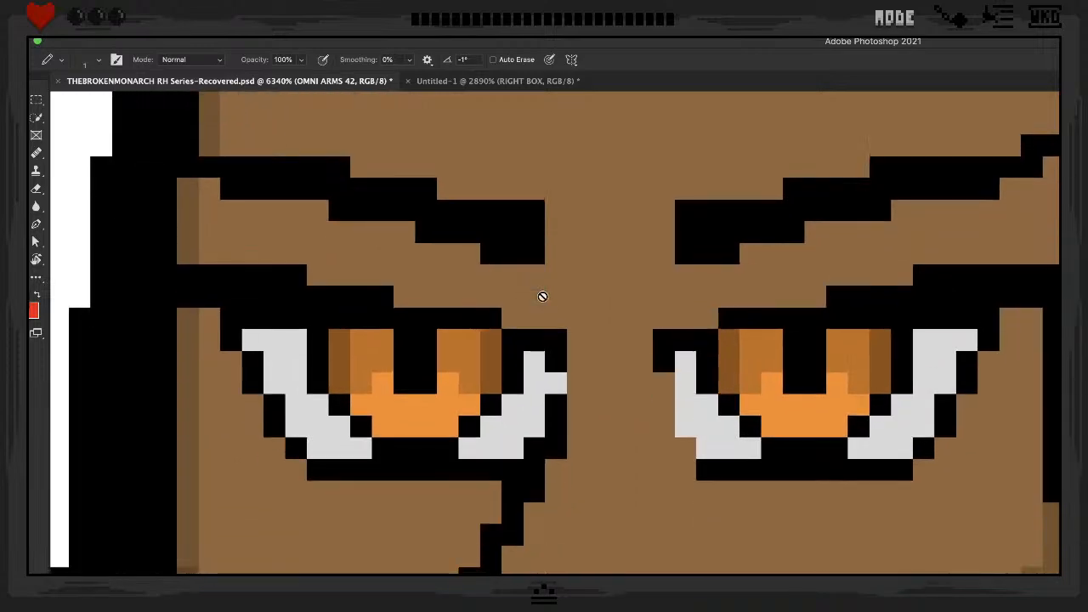
pyautogui.scroll(2, 542, 296)
pyautogui.hscroll(-2, 543, 296)
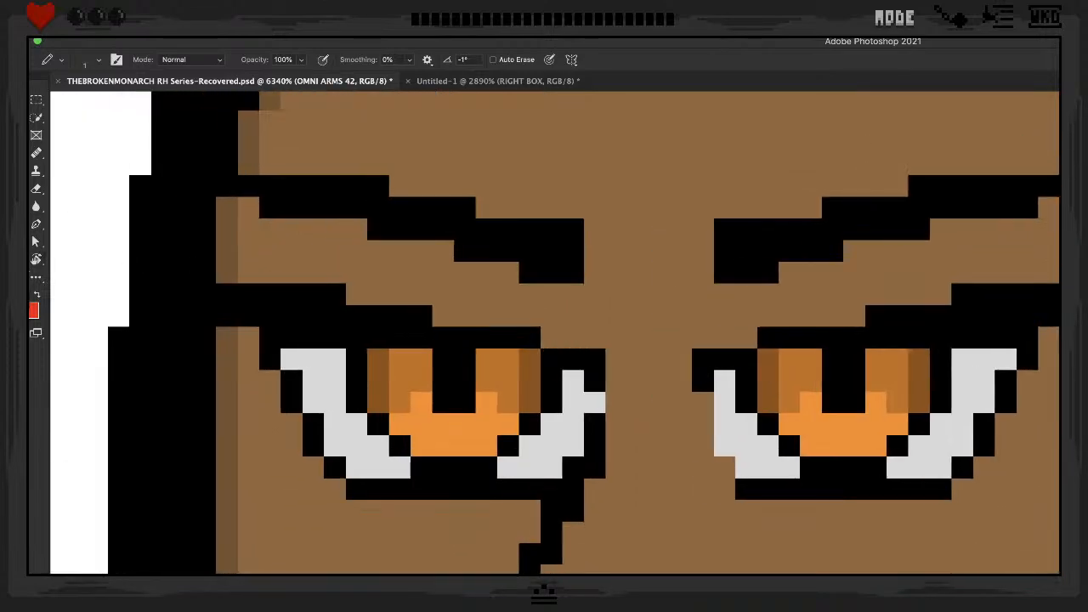
pyautogui.press('z')
pyautogui.moveTo(471, 294); pyautogui.dragTo(418, 313)
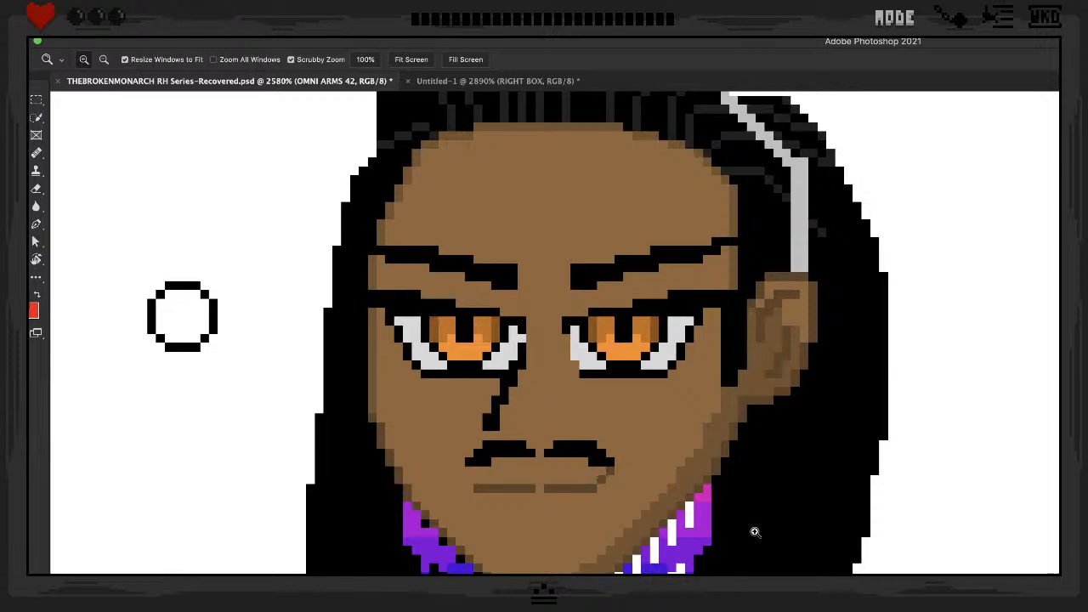
pyautogui.scroll(-10, 755, 532)
pyautogui.hscroll(5, 754, 532)
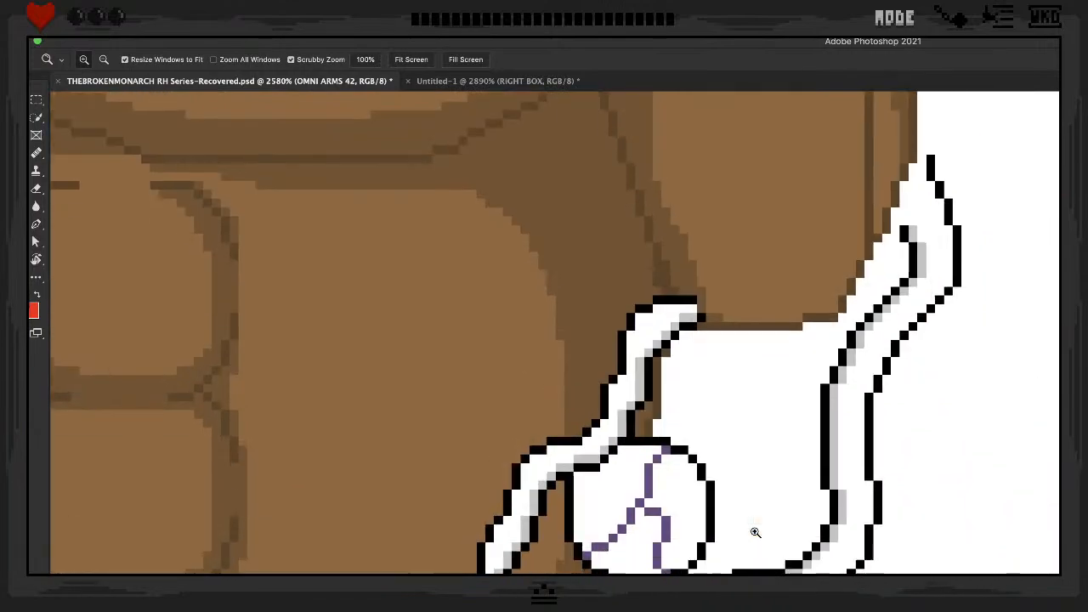
pyautogui.scroll(-4, 755, 533)
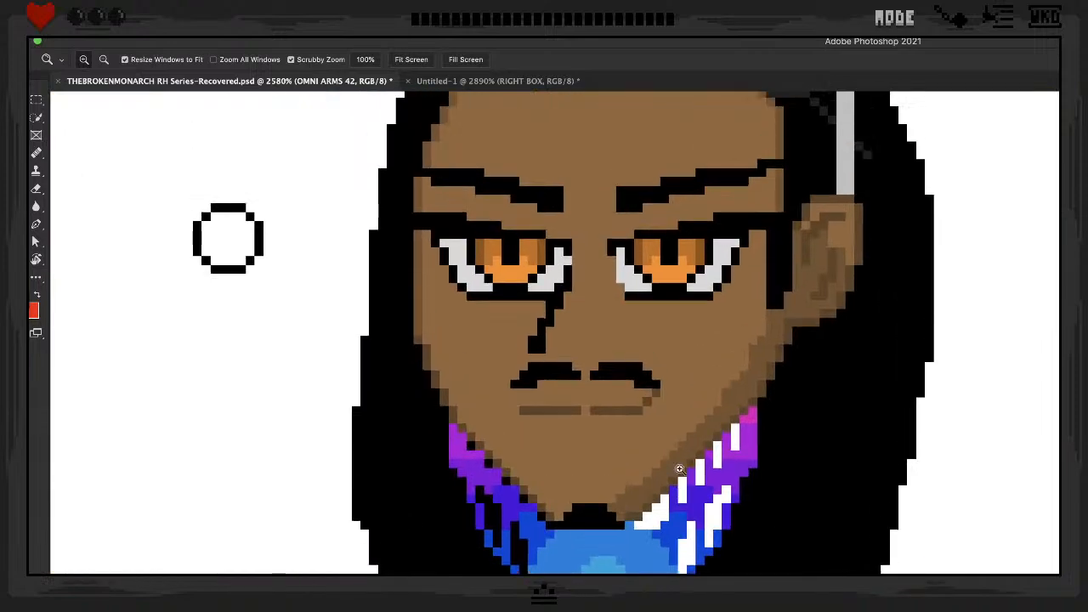
# Try moving both orange irises and the surrounding face pieces out of place to expose the portrait's separate layers
pyautogui.moveTo(497, 419); pyautogui.dragTo(522, 406)
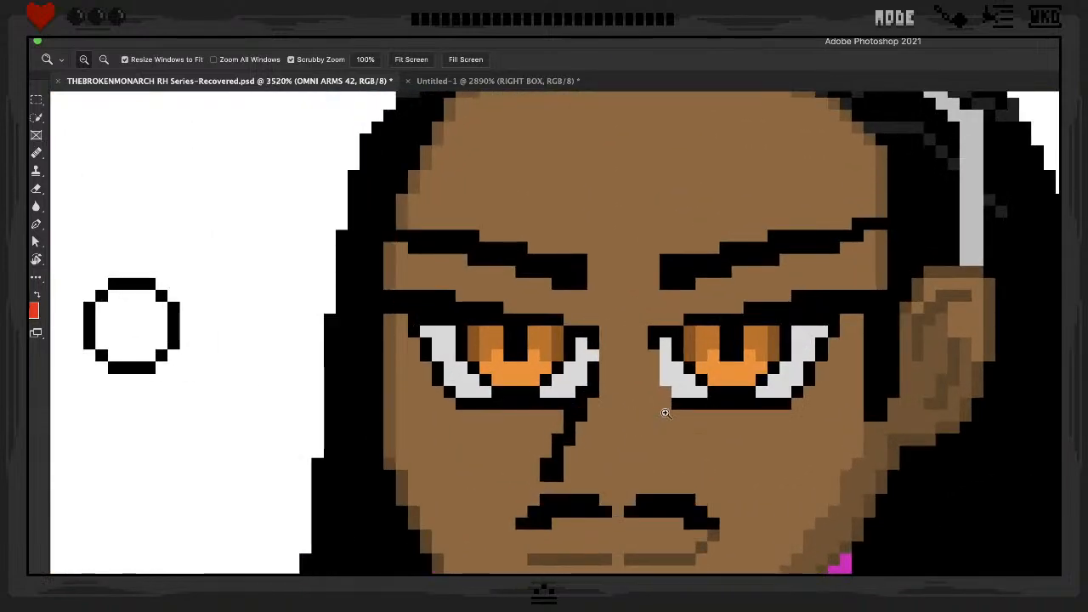
pyautogui.moveTo(665, 413); pyautogui.dragTo(771, 435)
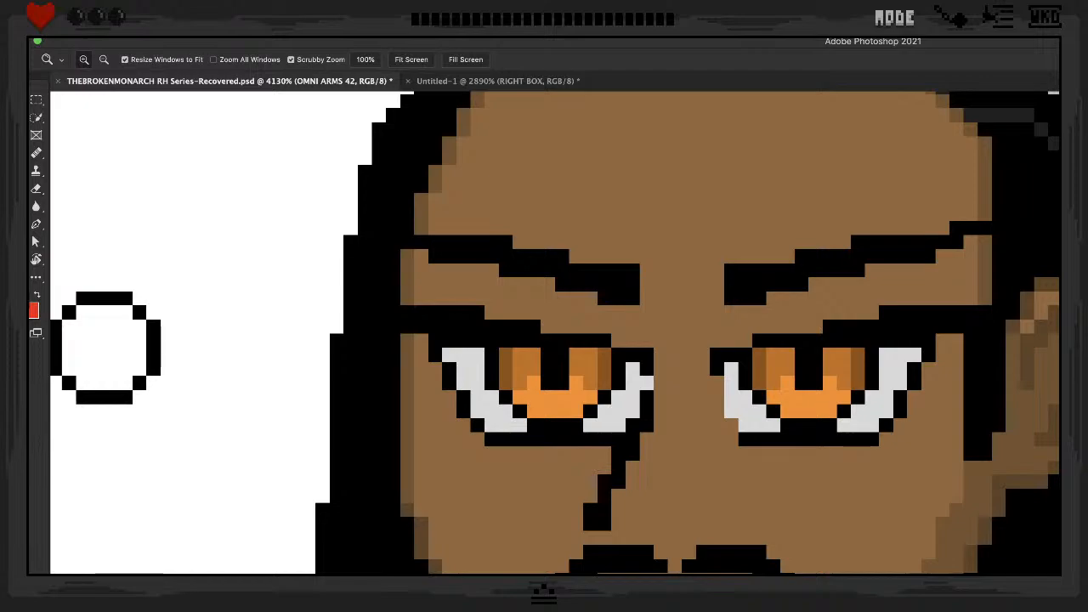
pyautogui.press('v')
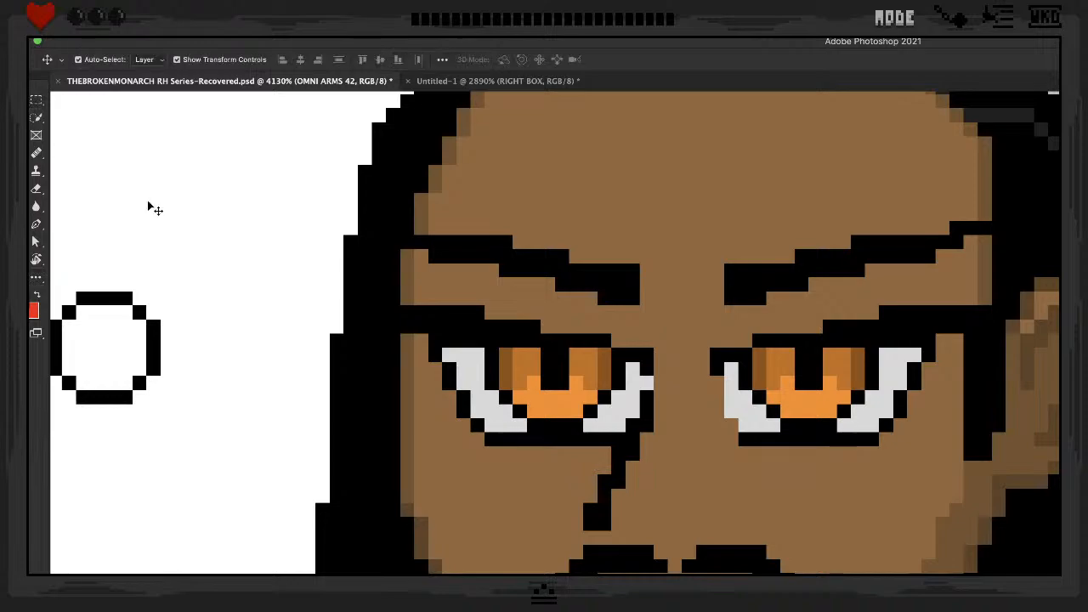
pyautogui.moveTo(564, 395); pyautogui.dragTo(384, 522)
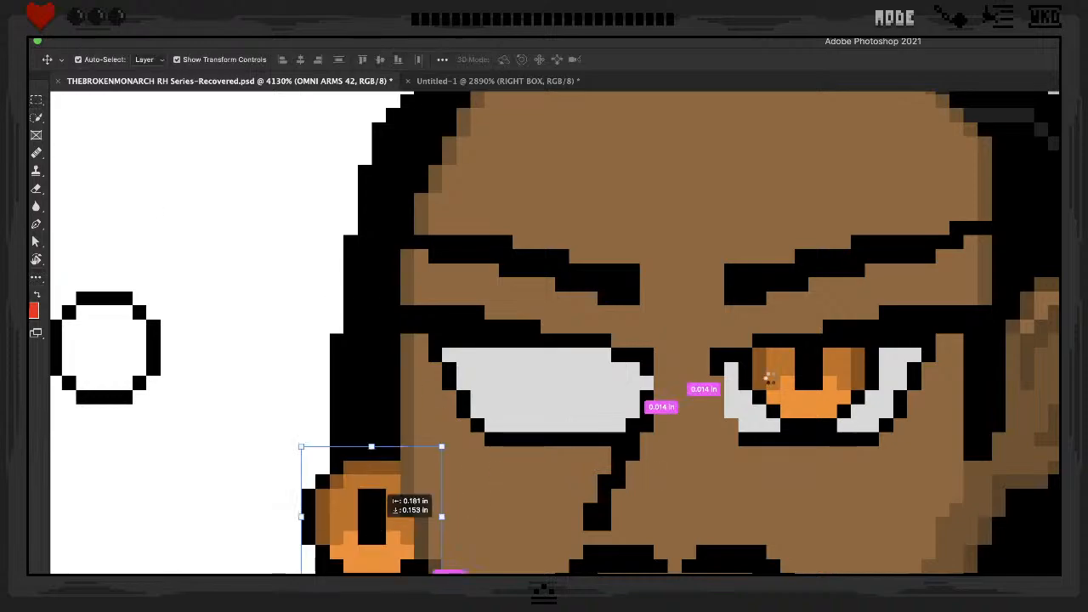
pyautogui.moveTo(821, 374); pyautogui.dragTo(708, 530)
pyautogui.moveTo(621, 321); pyautogui.dragTo(438, 393)
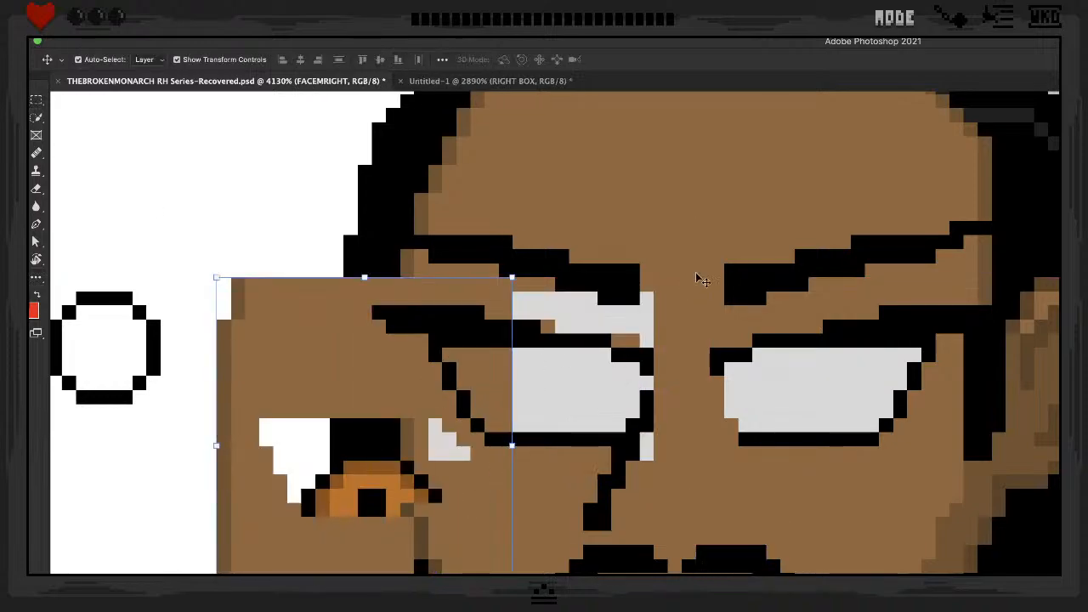
pyautogui.click(1029, 552)
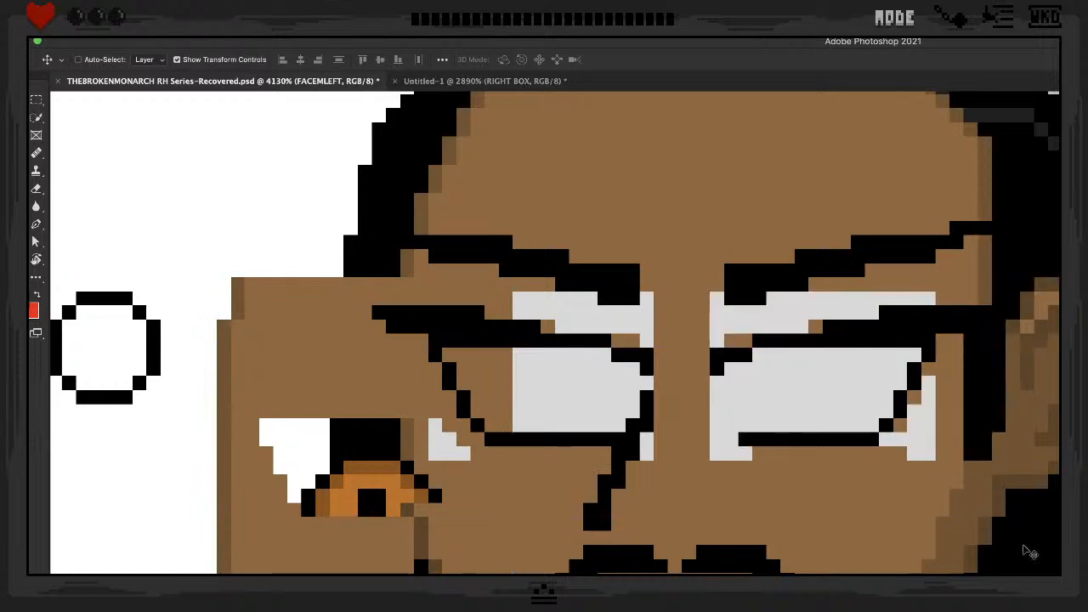
# Undo the moves of the irises and face pieces in the portrait
pyautogui.hotkey('ctrl', 'z')
pyautogui.hotkey('ctrl', 'z')
pyautogui.hotkey('ctrl', 'z')
pyautogui.hotkey('ctrl', 'z')
pyautogui.hotkey('ctrl', 'z')
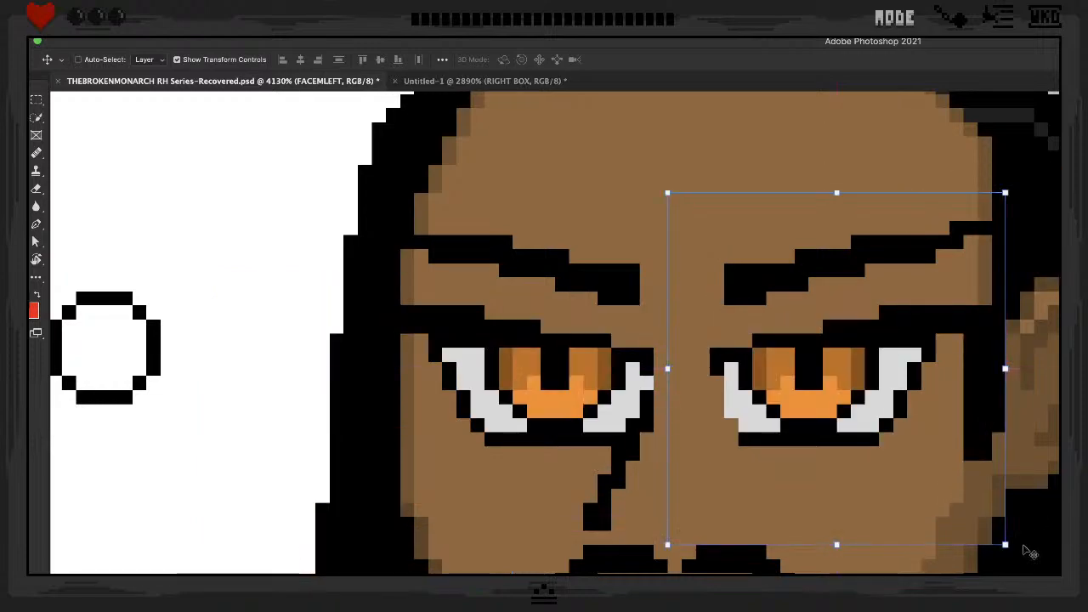
pyautogui.hotkey('ctrl', 'z')
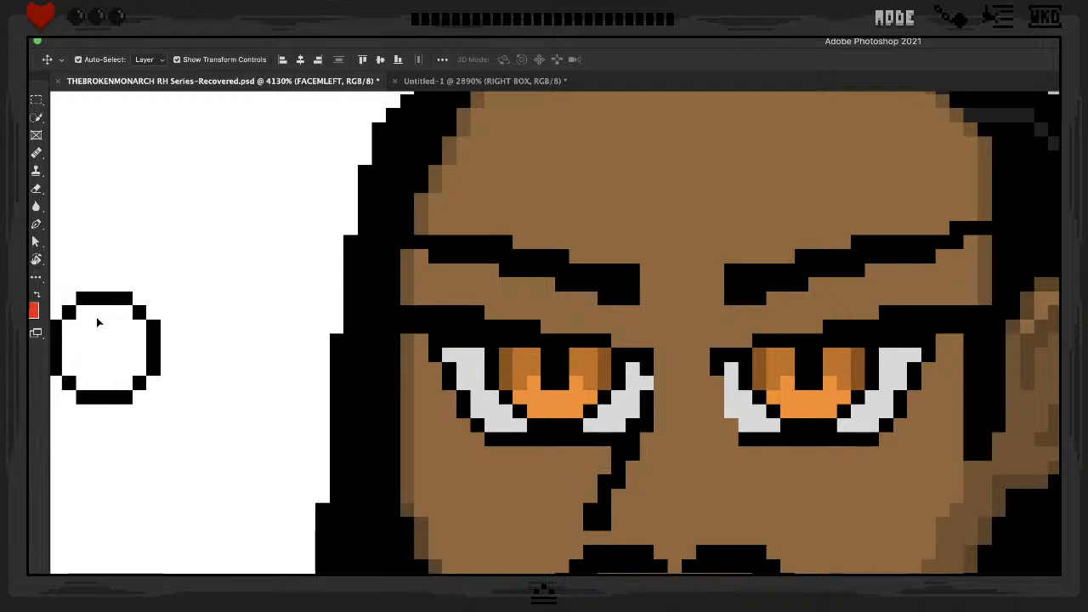
# Undo and redo the white background behind the portrait, and switch to the Untitled-1 document
pyautogui.press('z')
pyautogui.keyDown('alt'); pyautogui.click(384, 308); pyautogui.keyUp('alt')
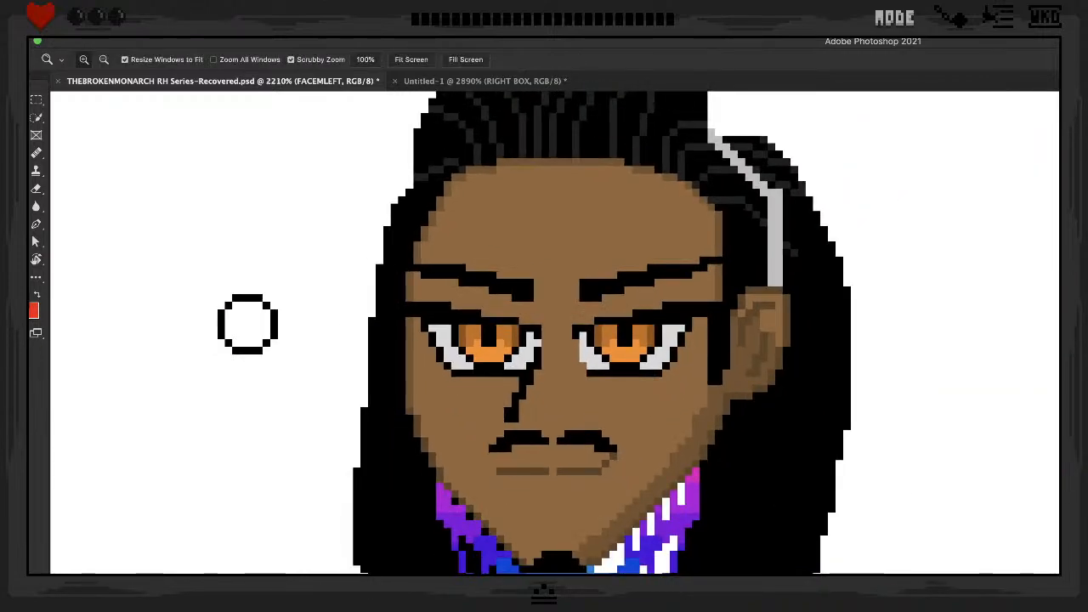
pyautogui.hotkey('ctrl', 'z')
pyautogui.hotkey('ctrl', 'z')
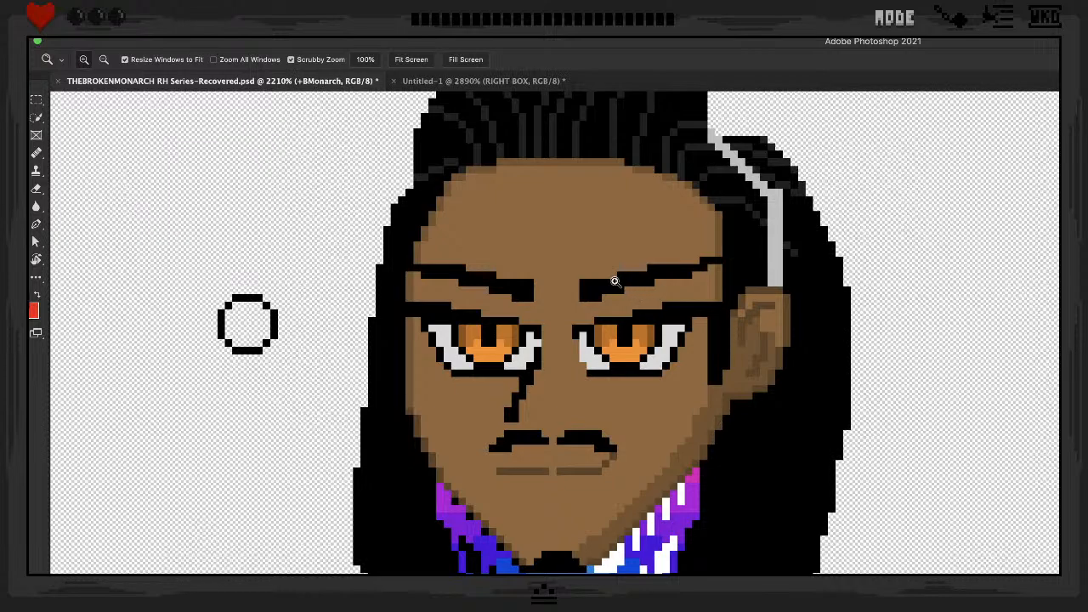
pyautogui.hotkey('ctrl', 'shift', 'z')
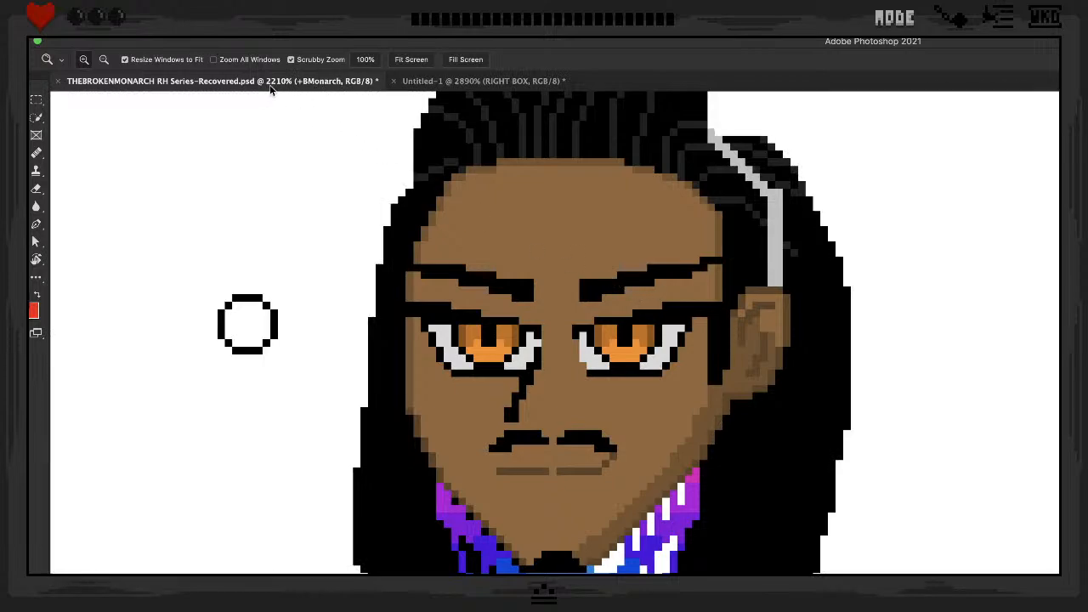
pyautogui.click(481, 81)
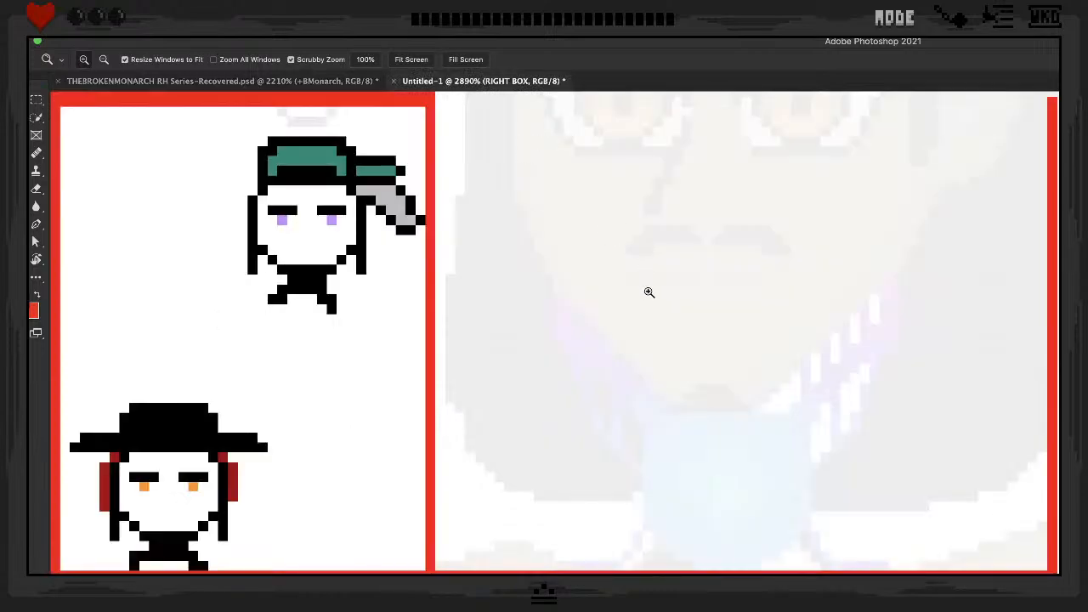